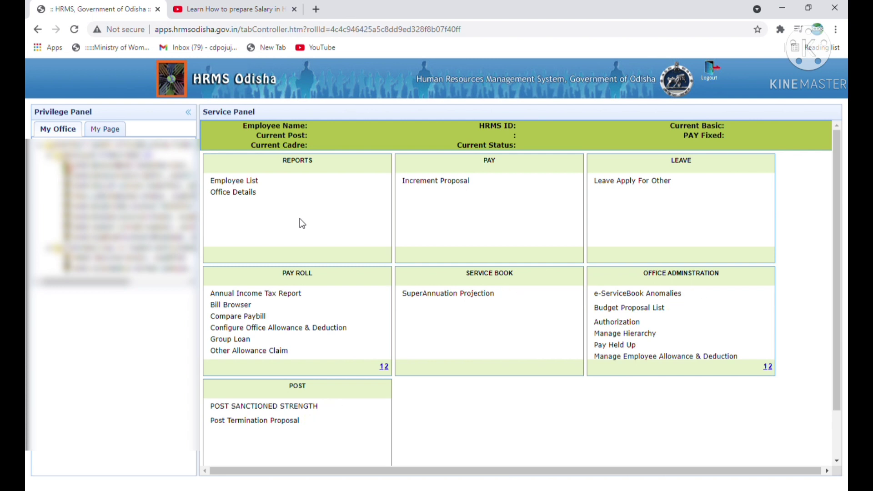
Review the employee's increment sanction records and the new increment entry form with the Current Transaction type, then close it
left_click(108, 187)
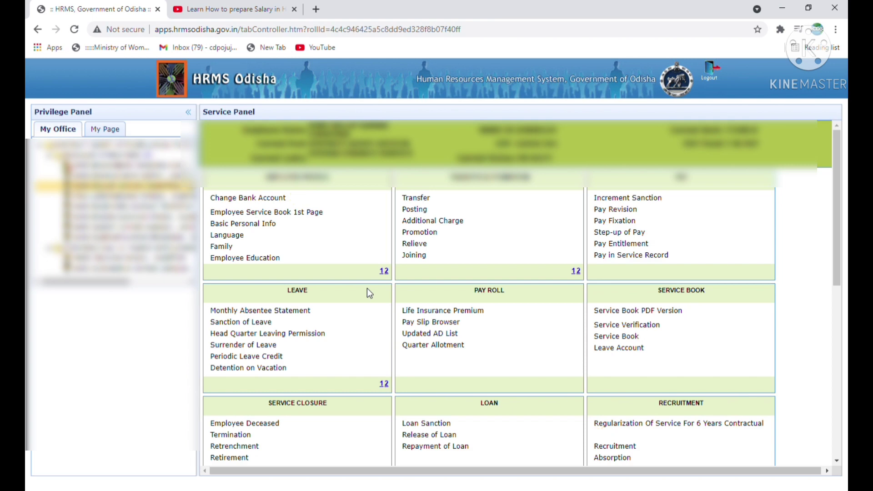
left_click(632, 199)
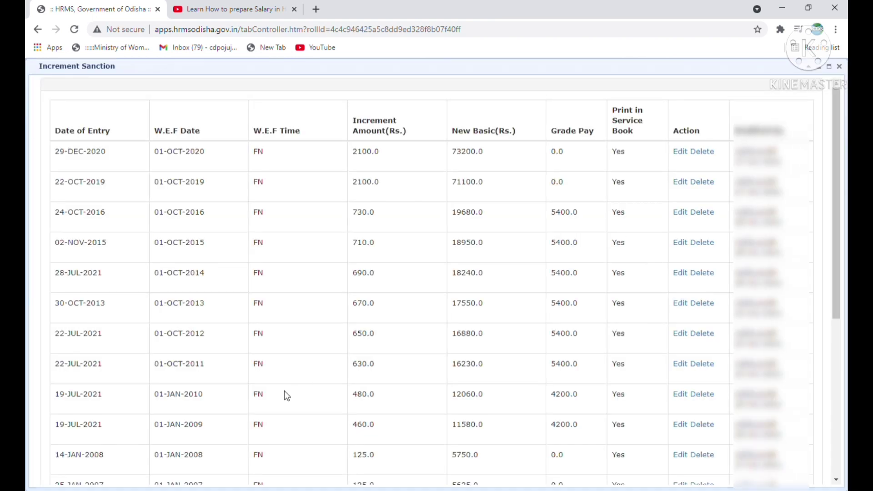
scroll(285, 393, "down", 6)
left_click(82, 449)
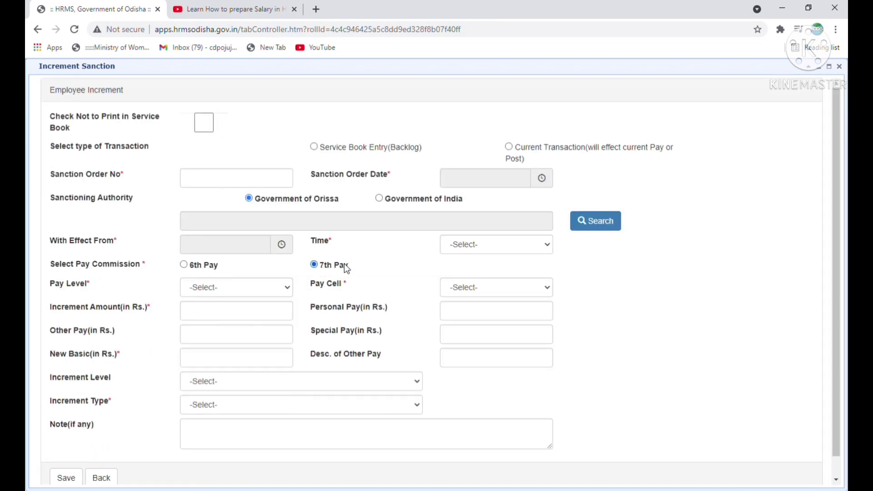
left_click(508, 154)
left_click(841, 68)
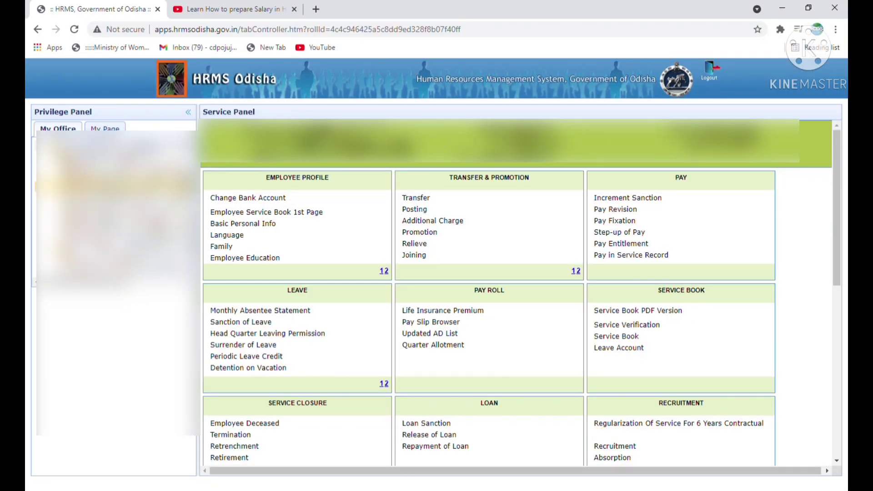
Open the post mapping of the GAZETTED section in the office's payroll Section Definition
left_click(116, 145)
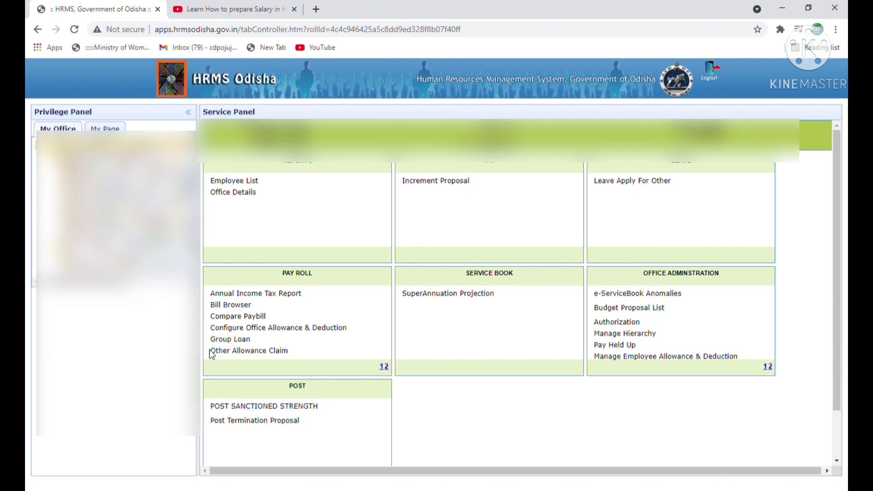
left_click(386, 366)
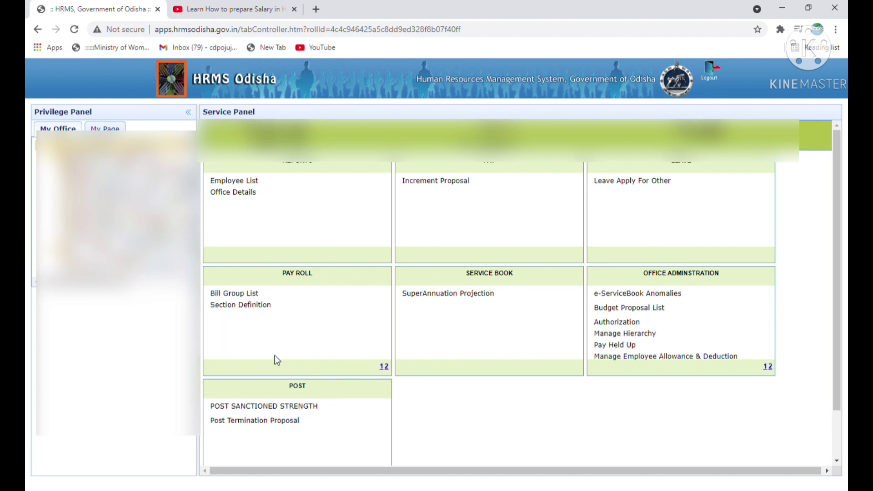
left_click(229, 306)
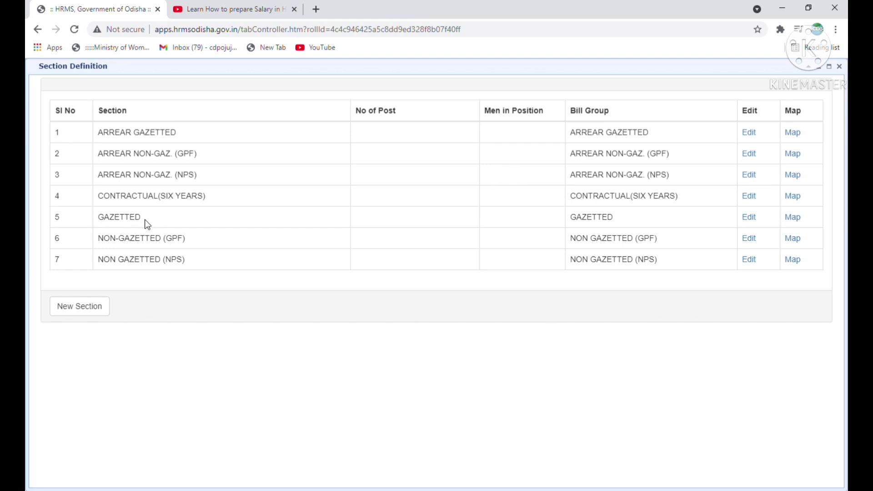
left_click(793, 219)
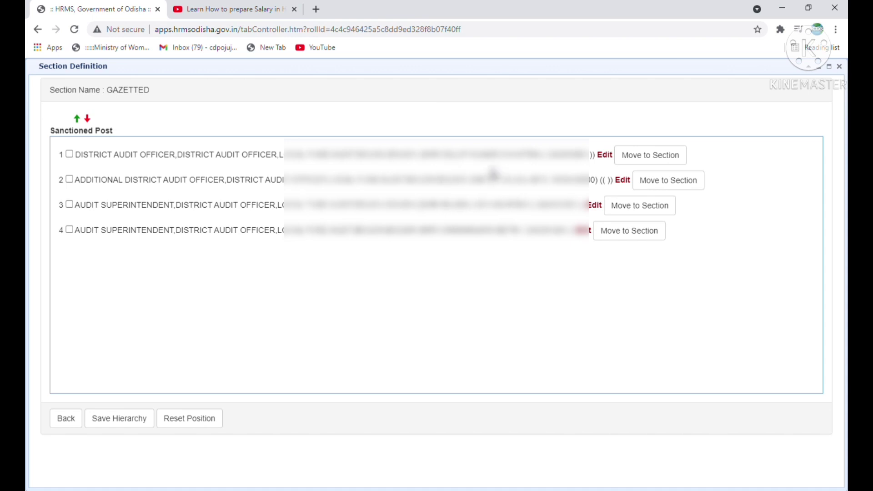
Move the District Audit Officer post from the GAZETTED section to the ARREAR GAZETTED section and close the mapping
left_click(69, 154)
left_click(656, 163)
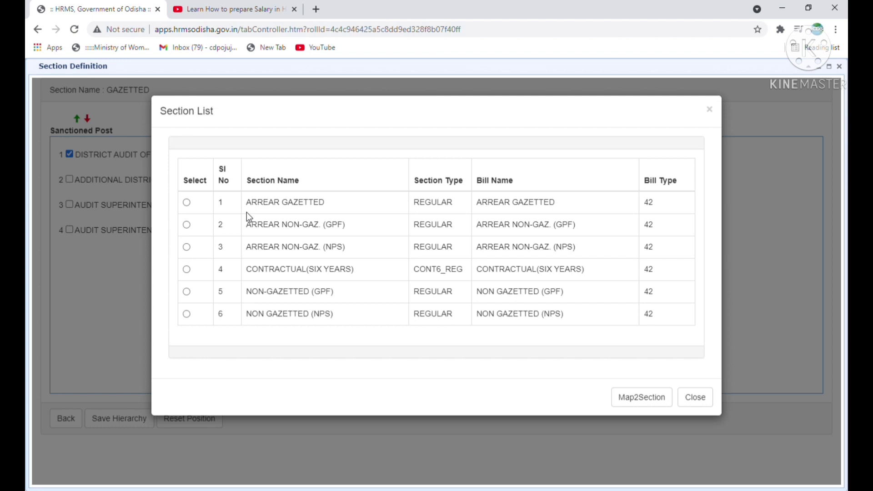
left_click(187, 203)
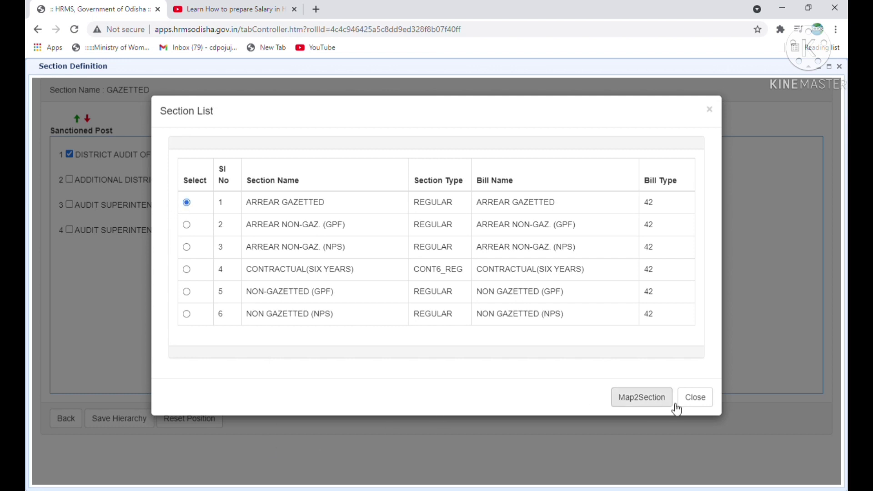
left_click(644, 404)
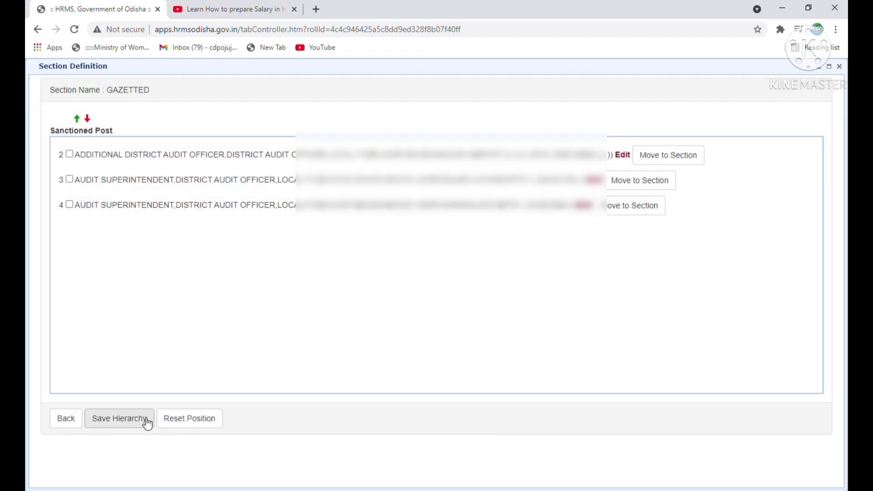
left_click(839, 67)
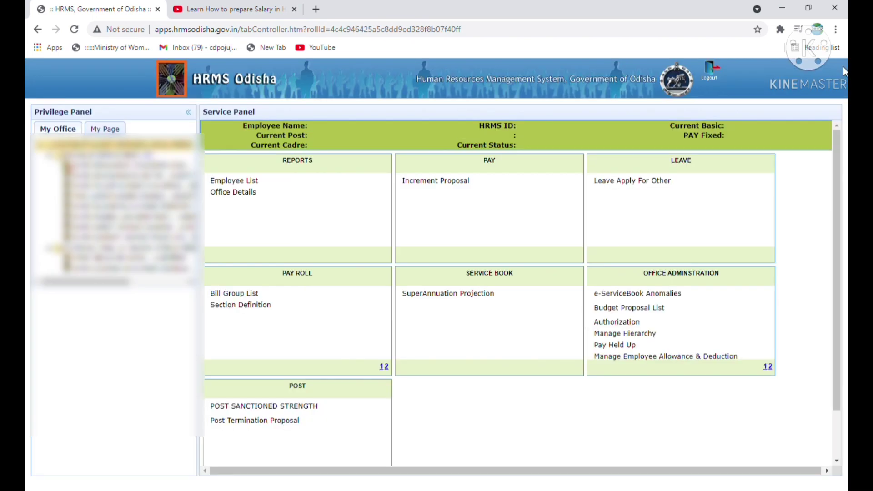
Check the sanctioned posts mapped to the ARREAR GAZETTED section
left_click(256, 305)
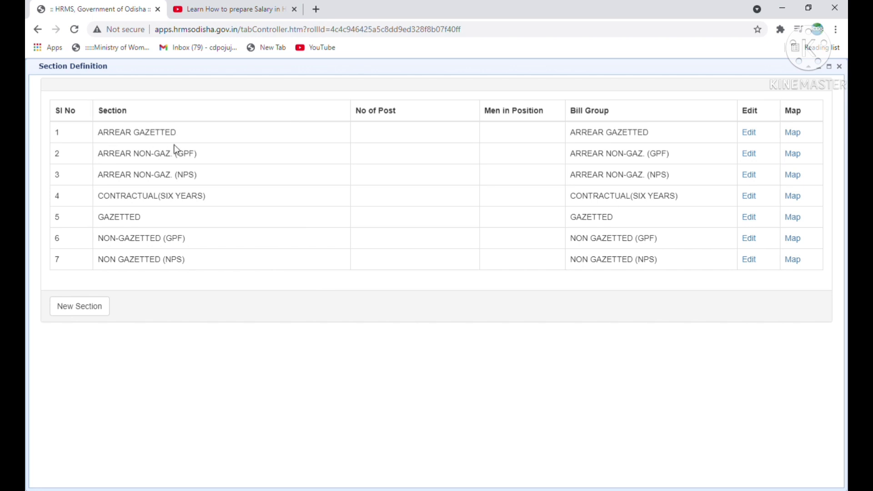
left_click(794, 134)
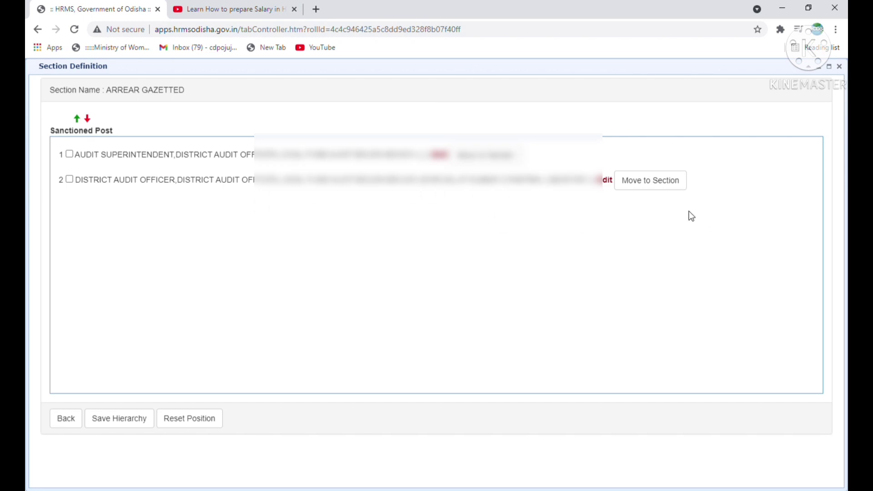
left_click(840, 67)
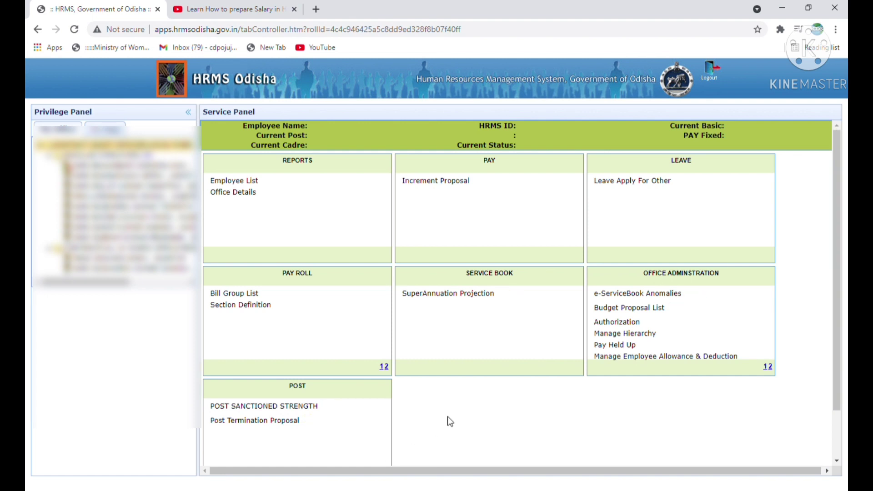
Start a new arrear bill in the Bill Browser with type OTHER Arrear and process date 20-Aug-2021
left_click(382, 366)
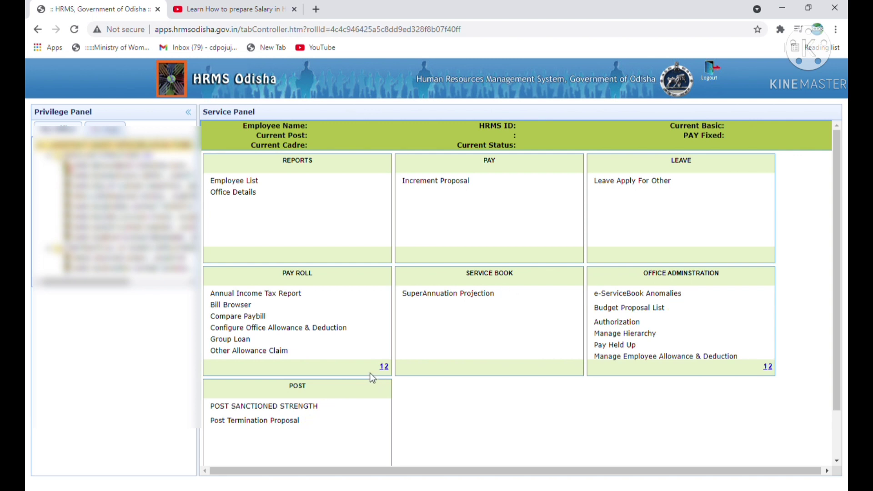
left_click(231, 305)
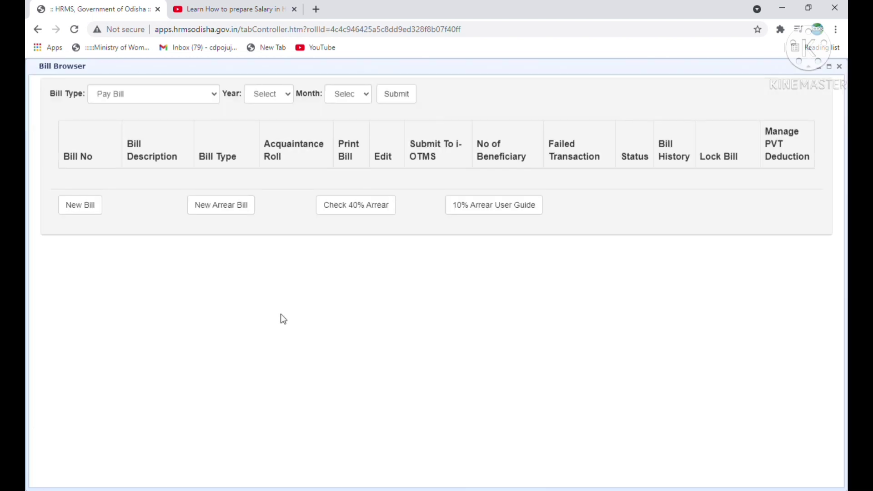
left_click(234, 210)
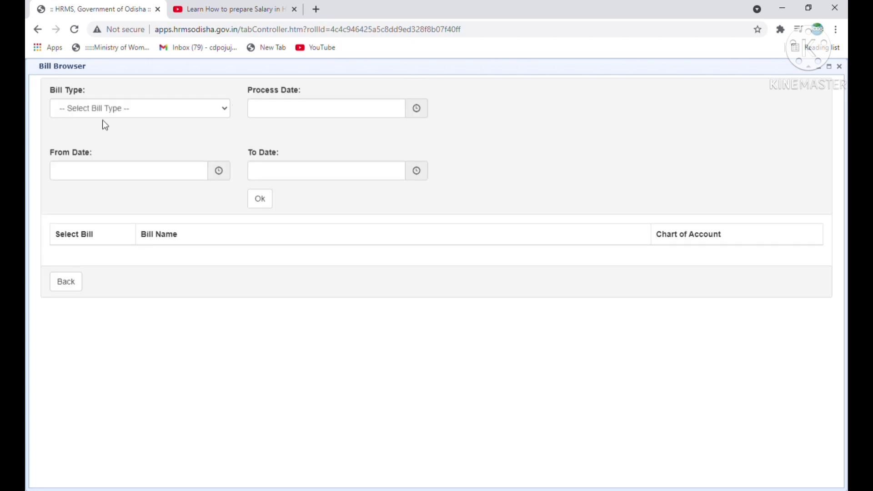
left_click(99, 158)
left_click(417, 108)
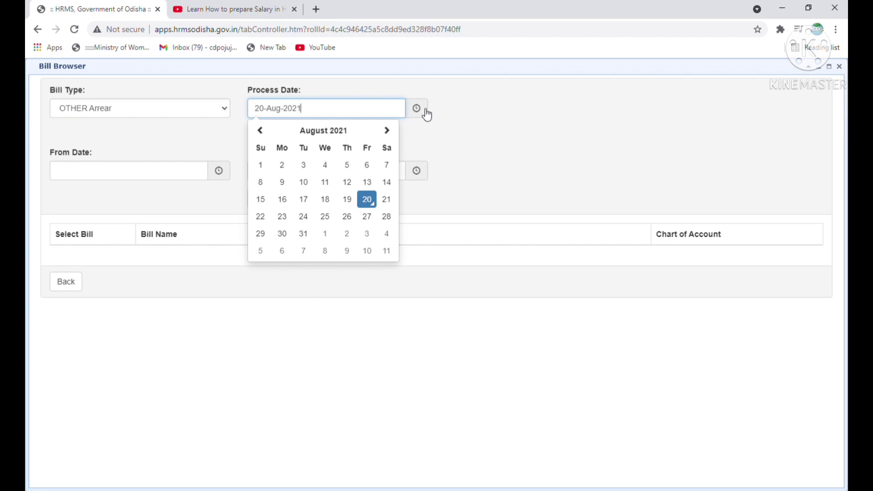
left_click(371, 201)
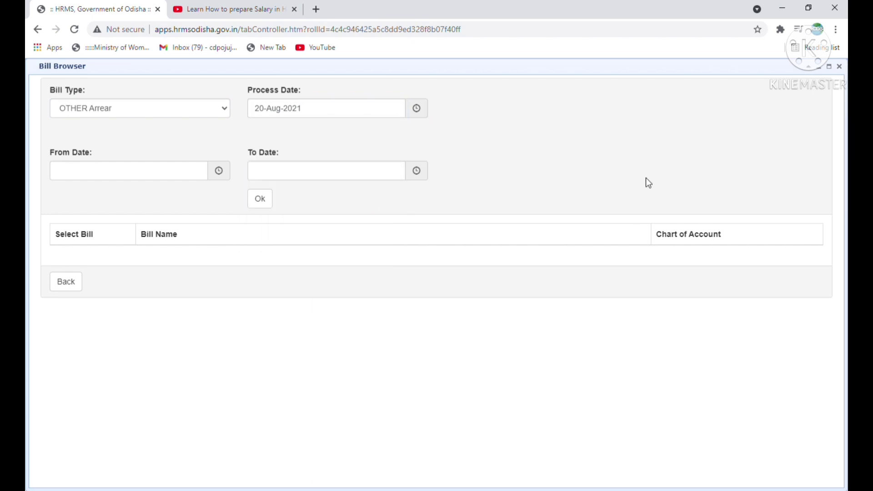
Set the arrear bill's From Date to 1-Oct-2020
left_click(227, 177)
left_click(117, 196)
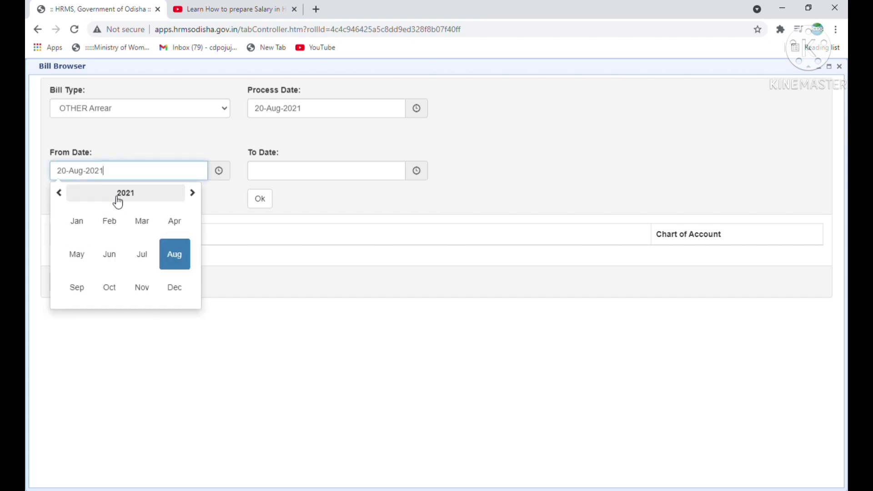
left_click(61, 193)
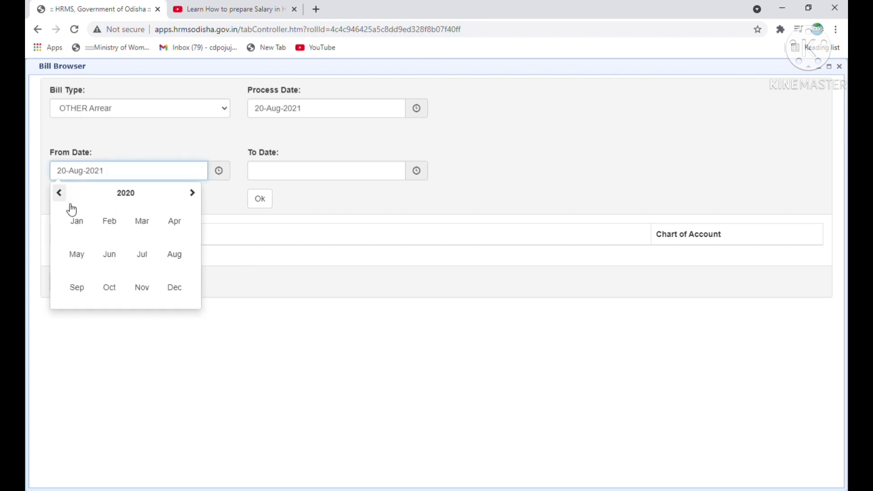
left_click(110, 287)
left_click(149, 228)
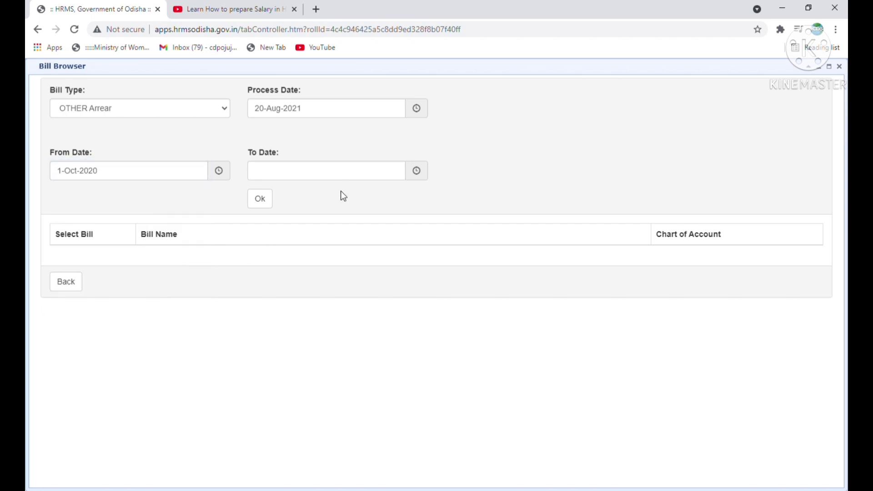
Set the arrear bill's To Date to 30-Nov-2020
left_click(417, 172)
left_click(324, 193)
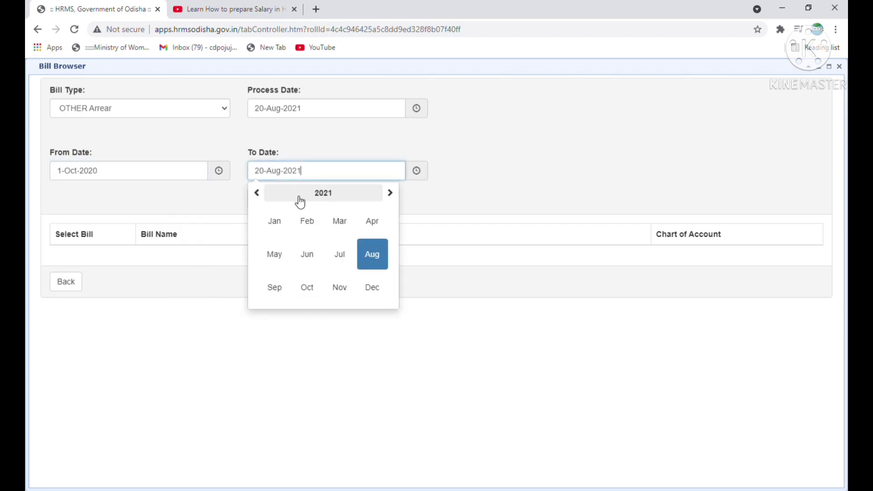
left_click(258, 194)
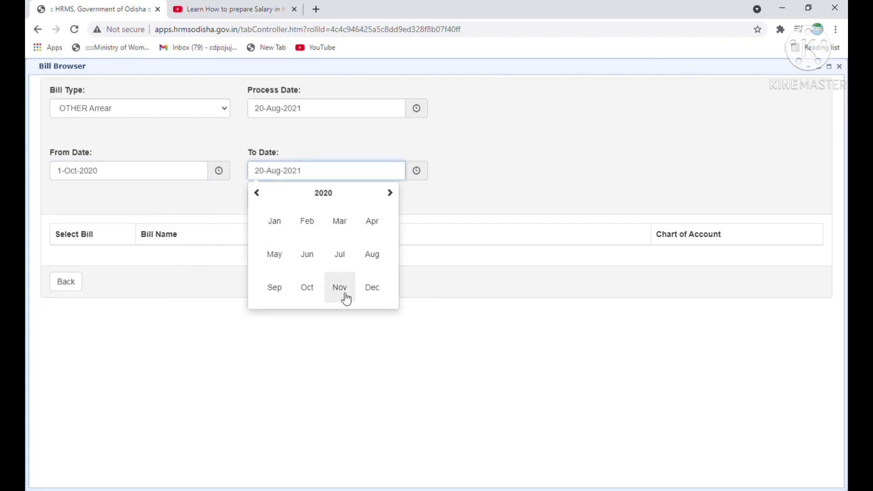
left_click(345, 299)
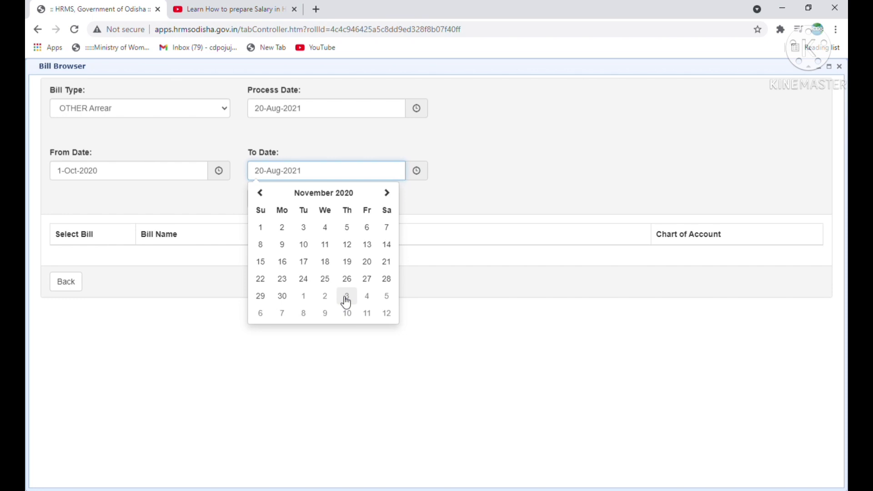
left_click(282, 297)
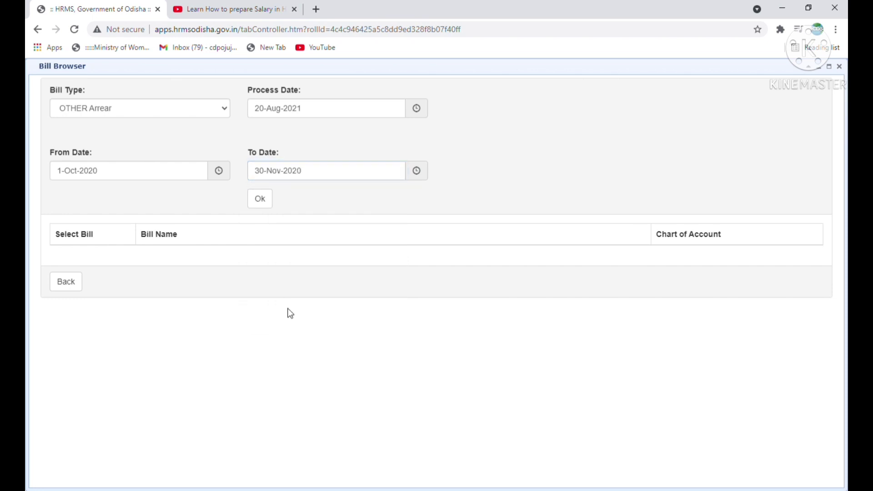
Load the bill groups for the arrear period, process the ARREAR GAZETTED bill and close the Bill Browser
left_click(270, 204)
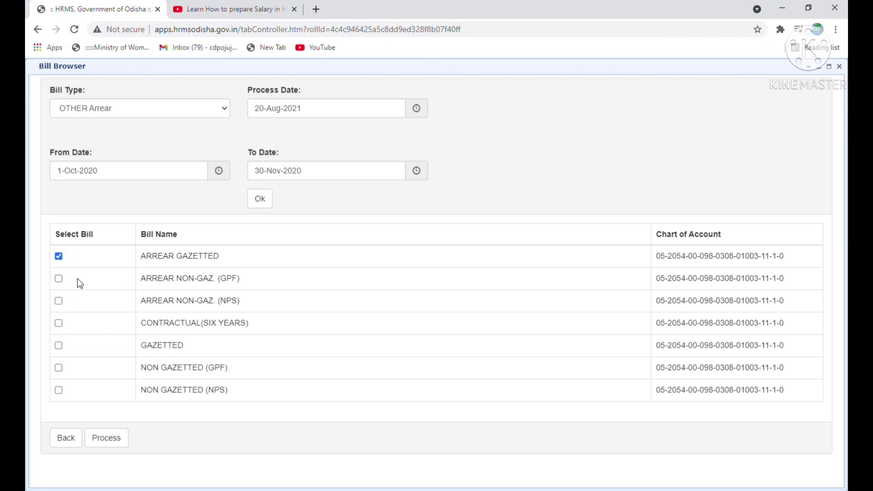
left_click(105, 441)
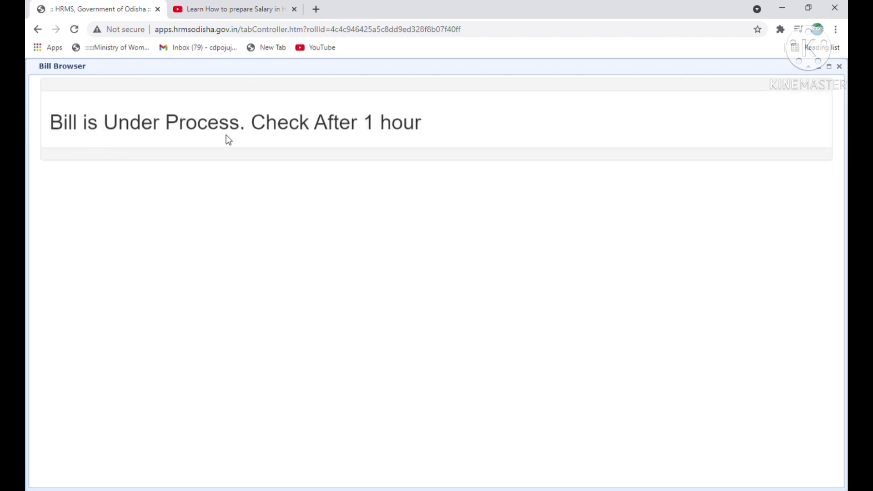
left_click(840, 67)
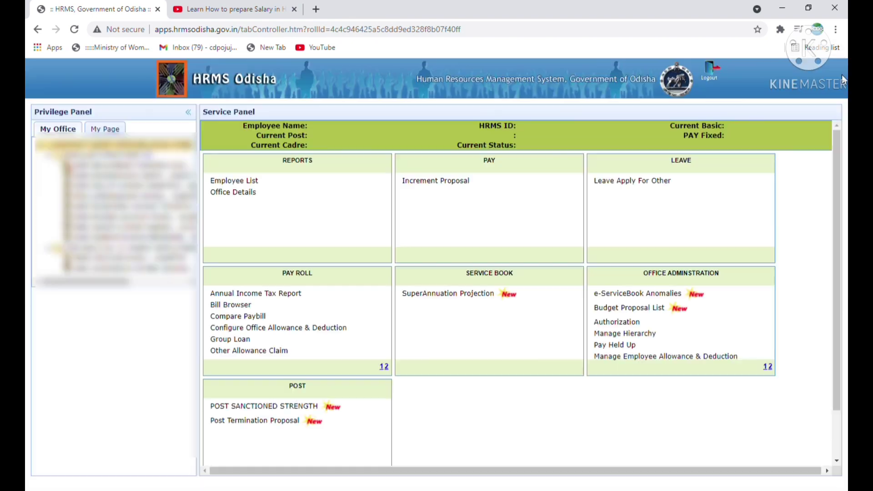
List the OTHER ARREAR bills for August 2021 in the Bill Browser
left_click(230, 305)
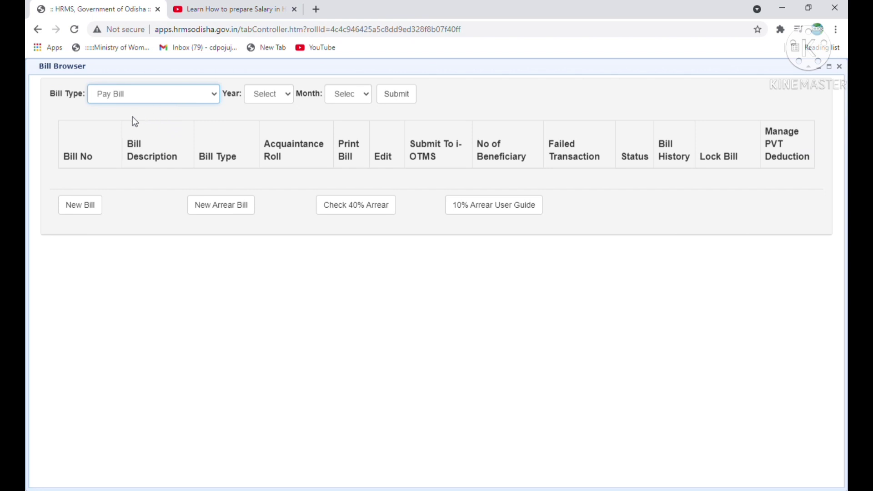
left_click(134, 121)
left_click(283, 96)
left_click(290, 152)
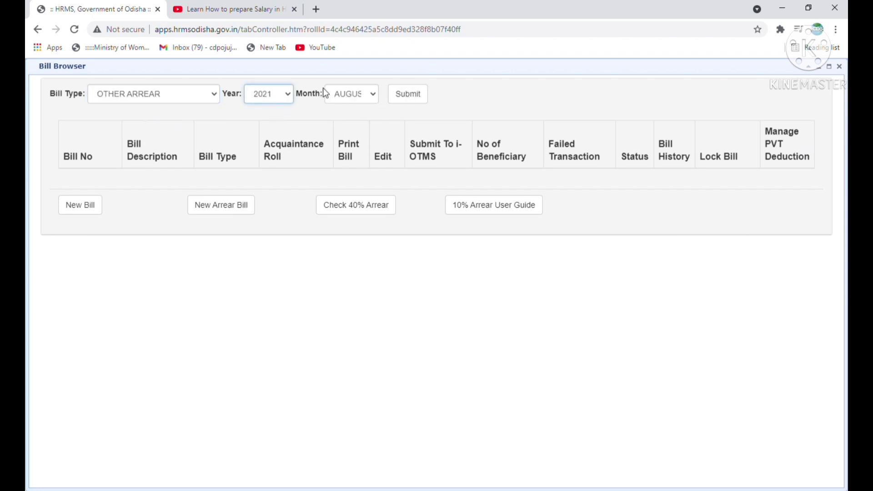
left_click(412, 95)
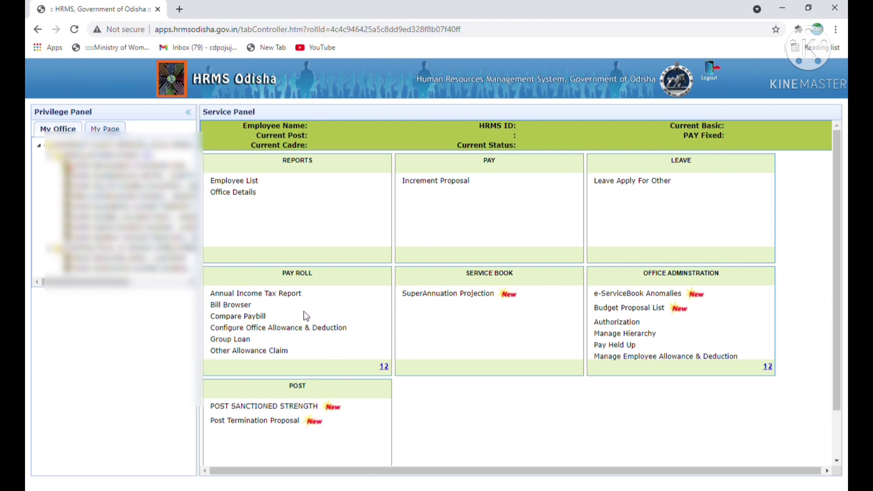
Reopen the Bill Browser and load the bills of type OTHER ARREAR for August 2021
left_click(220, 305)
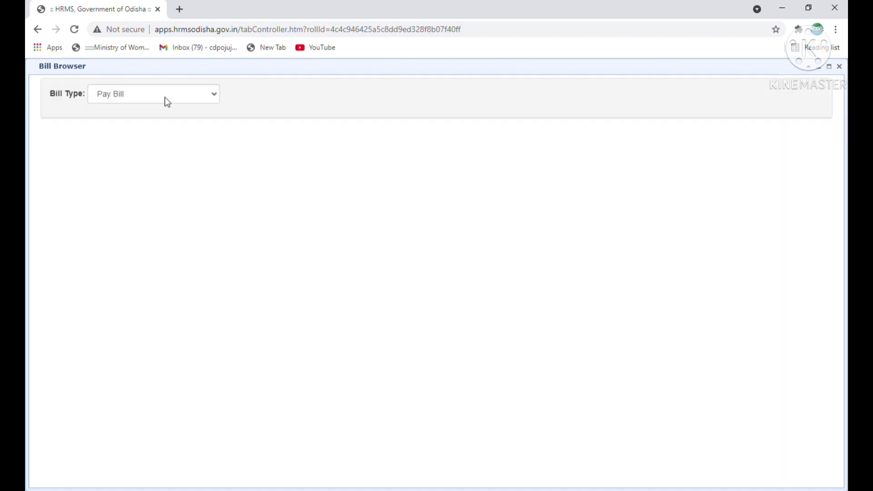
left_click(167, 99)
left_click(165, 119)
left_click(264, 91)
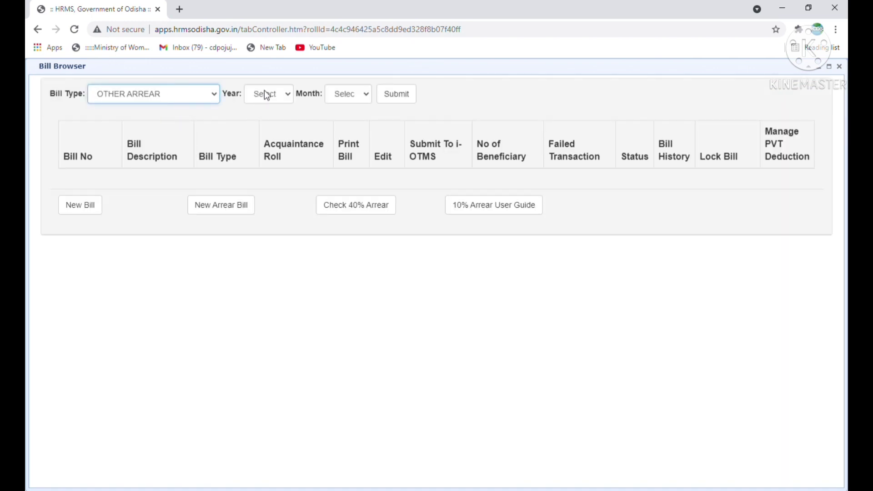
left_click(260, 119)
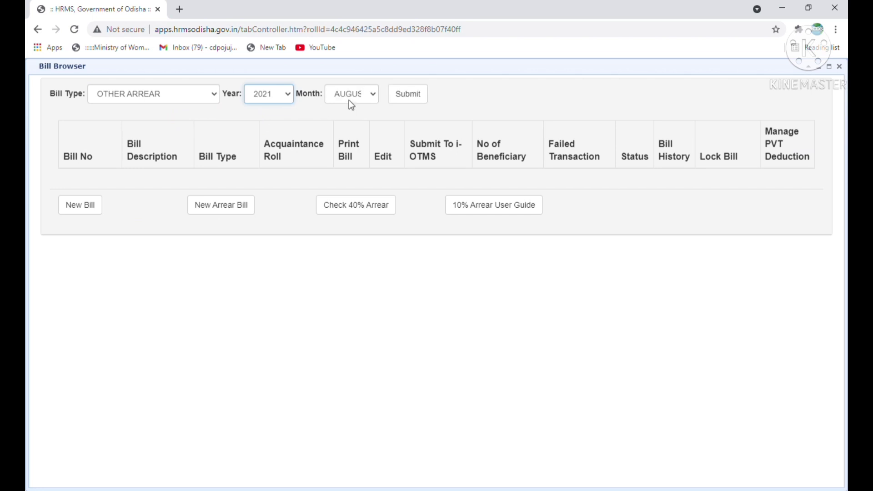
left_click(402, 97)
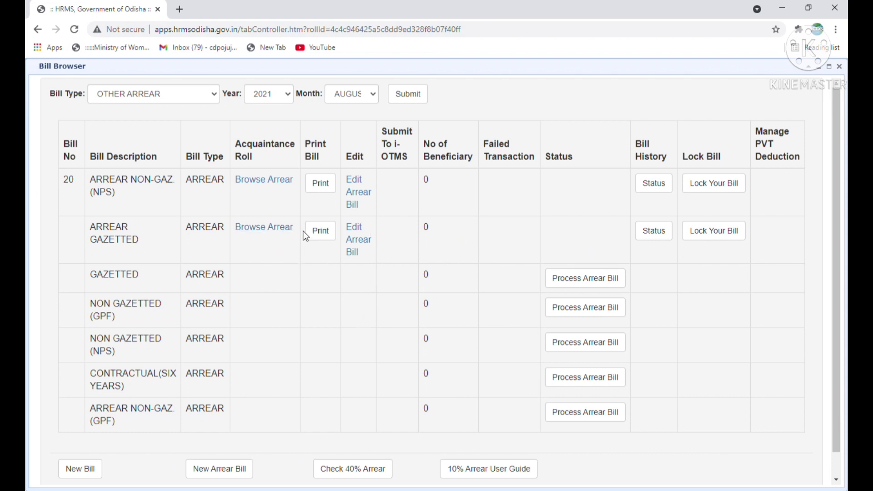
In the employee's arrear details of the ARREAR GAZETTED bill, set the OCT - 2020 Due Pay to 73200 and Due D.A to 12444
left_click(275, 232)
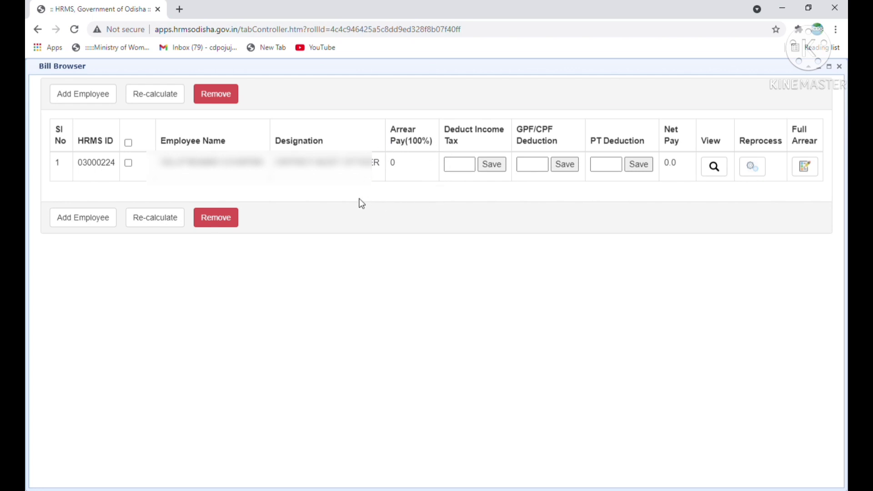
left_click(717, 175)
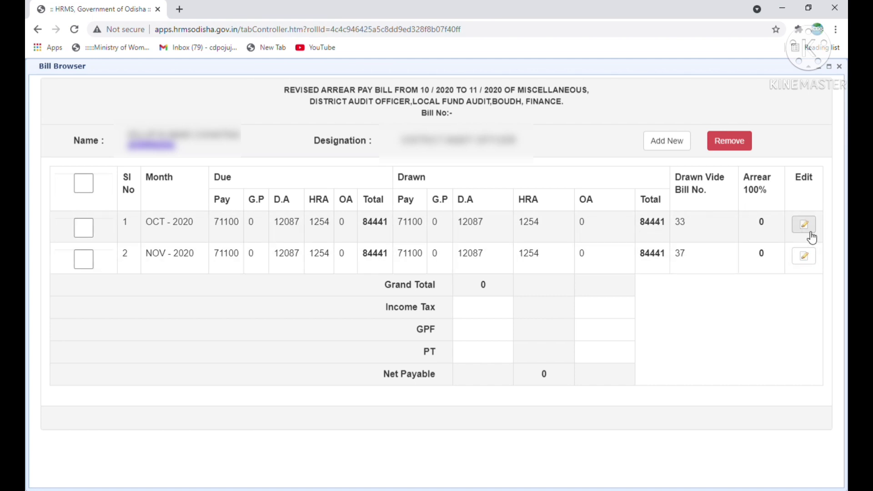
left_click(809, 230)
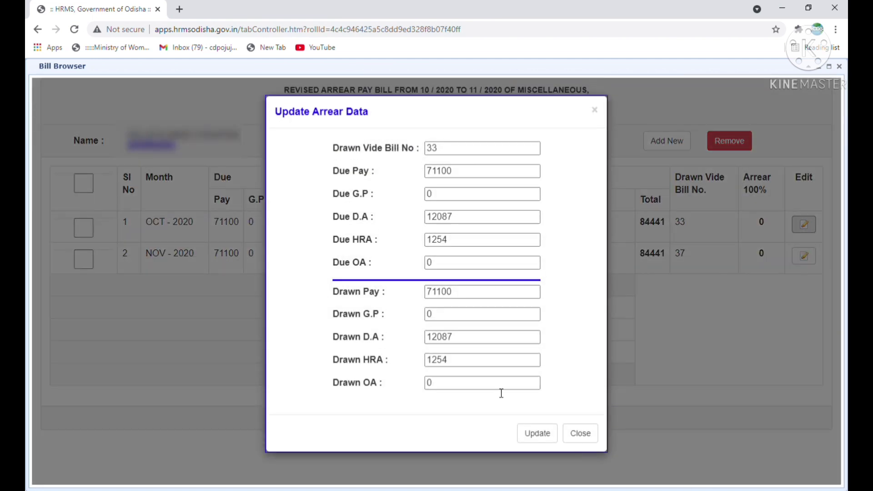
left_click(467, 173)
left_click_drag(453, 173, 406, 181)
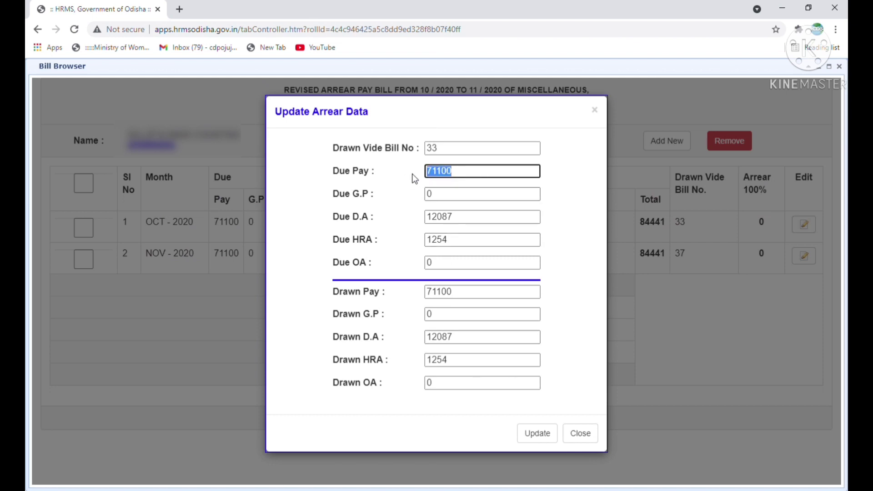
type("73200")
left_click_drag(491, 220, 403, 222)
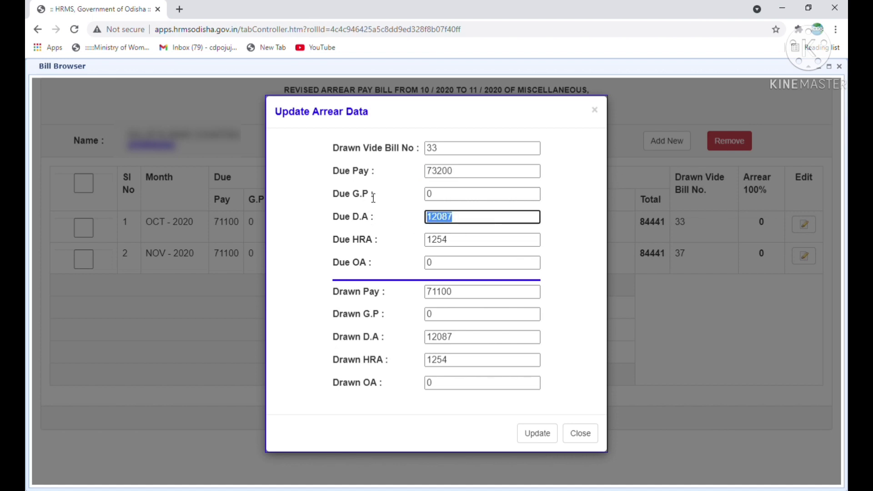
type("12444")
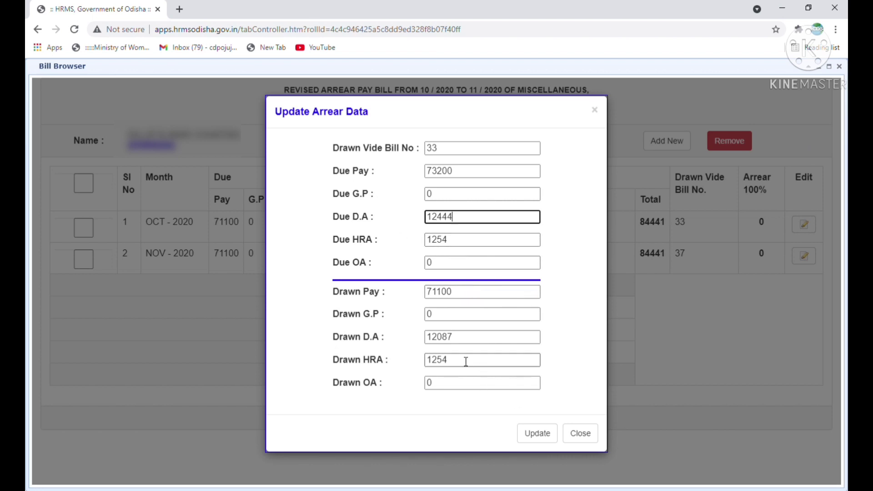
left_click(532, 439)
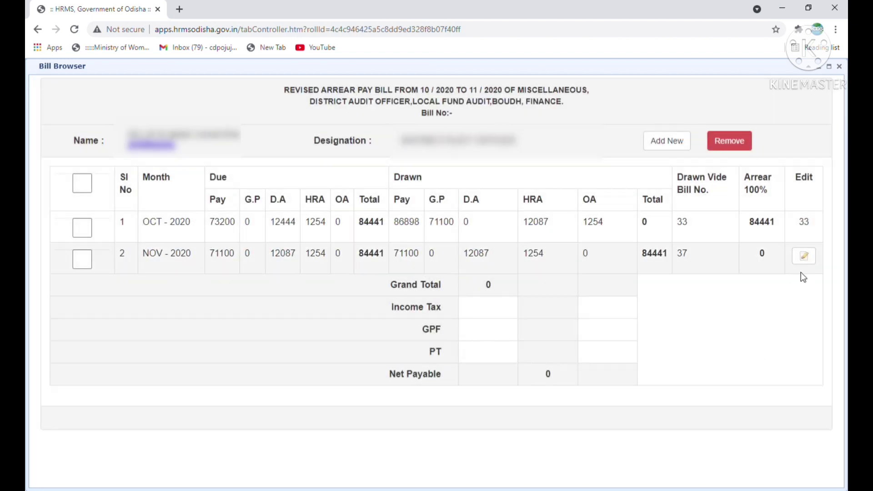
Set the NOV - 2020 Due Pay to 73200 and Due D.A to 12444, and close the Bill Browser
left_click(803, 256)
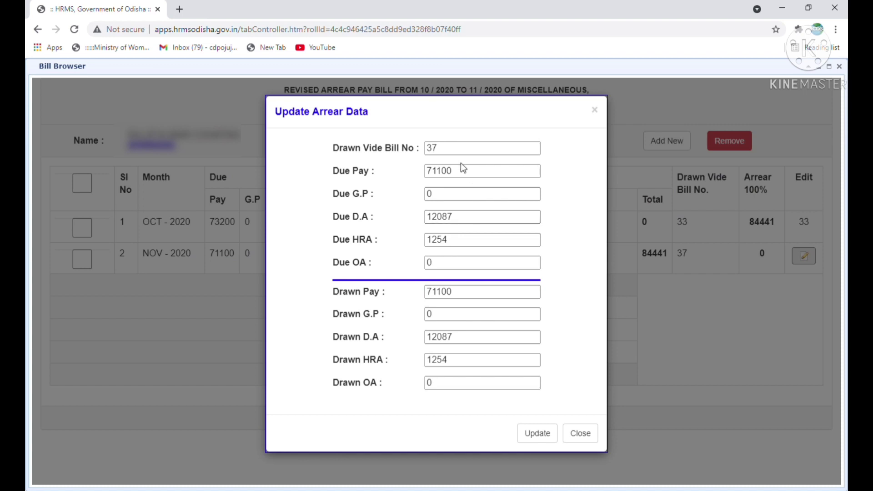
left_click_drag(462, 170, 370, 173)
type("73200")
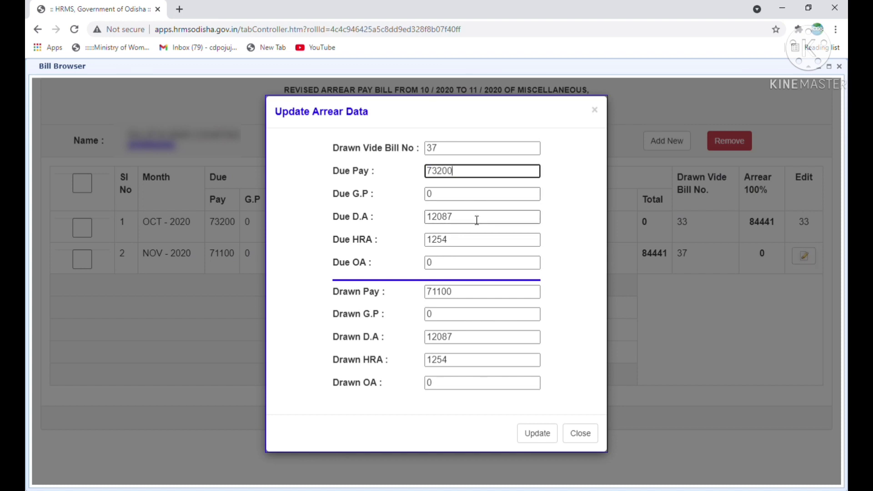
left_click_drag(476, 219, 344, 228)
type("12444")
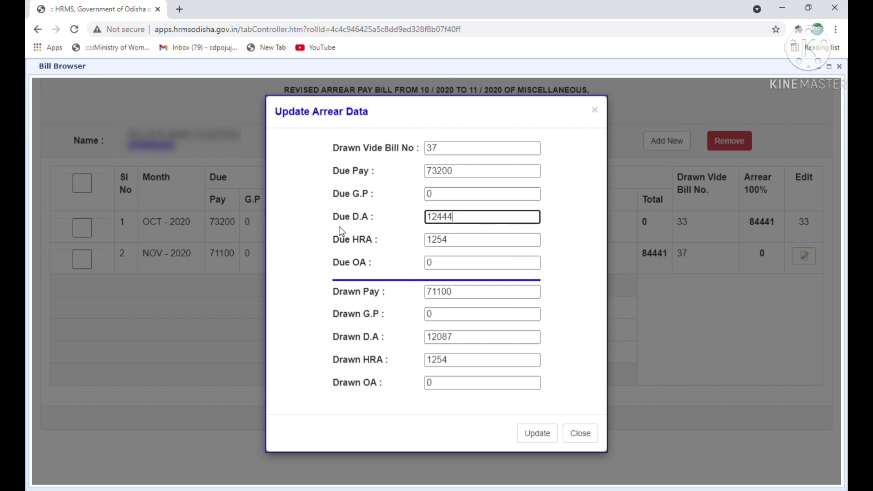
left_click(538, 434)
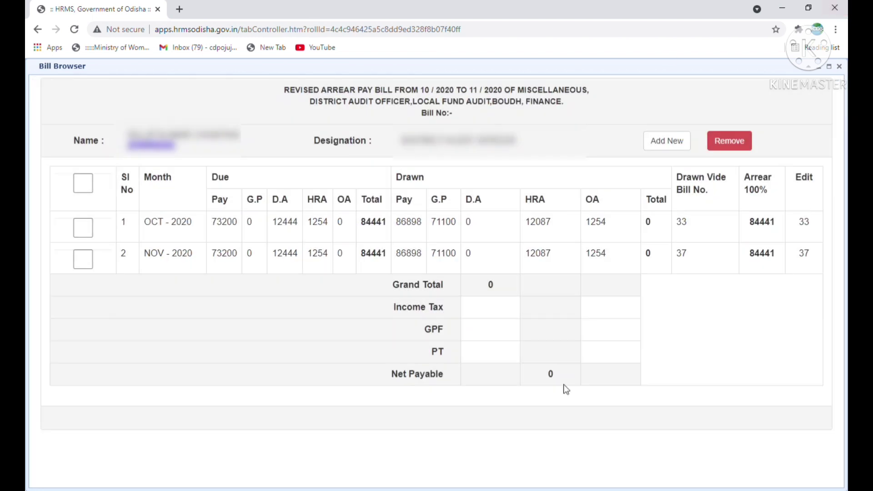
left_click(37, 29)
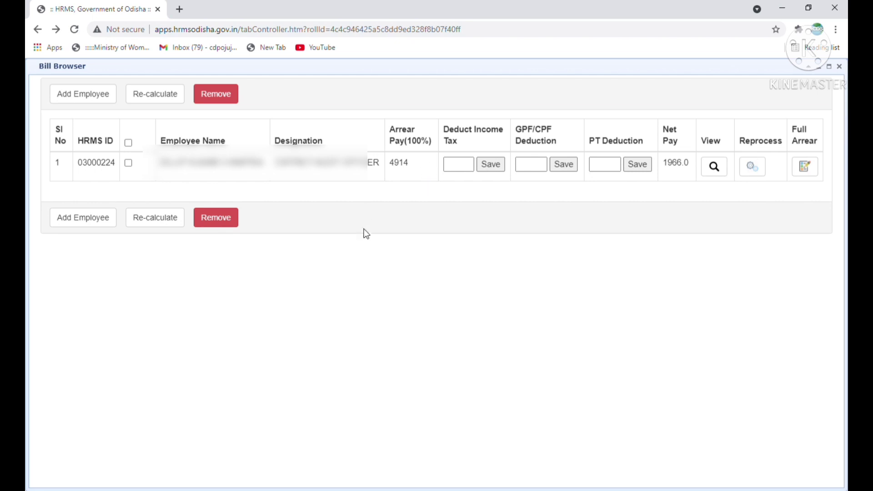
left_click(839, 67)
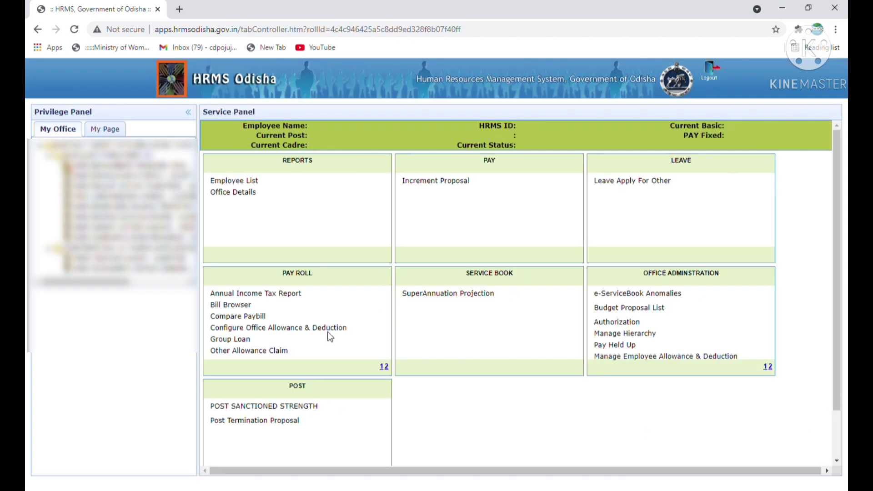
List the August 2021 OTHER ARREAR bills again in the Bill Browser
left_click(219, 307)
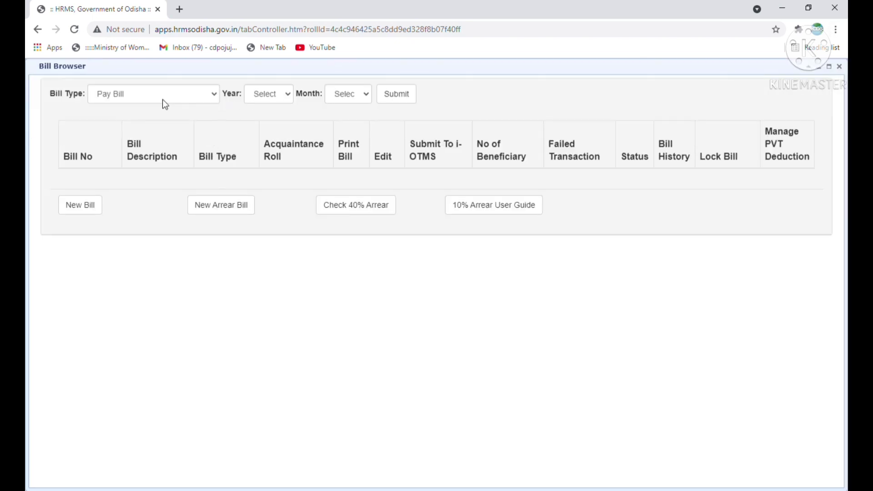
left_click(162, 99)
left_click(159, 122)
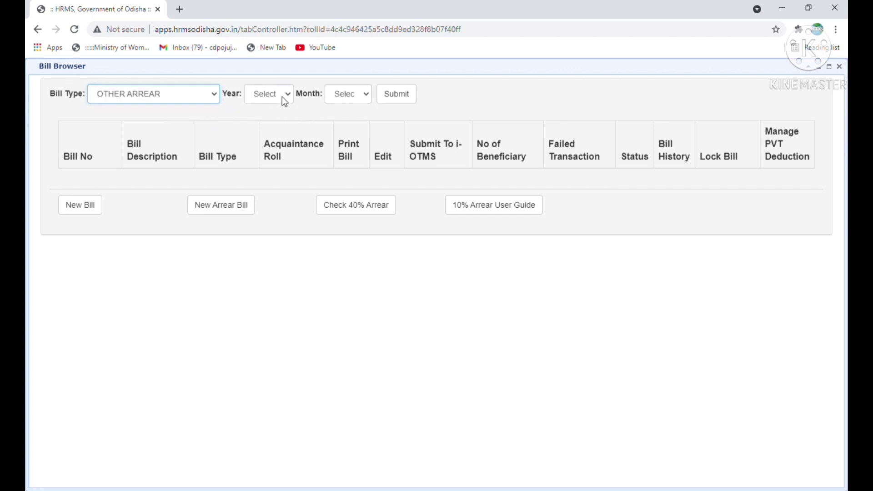
left_click(282, 97)
left_click(273, 118)
left_click(404, 101)
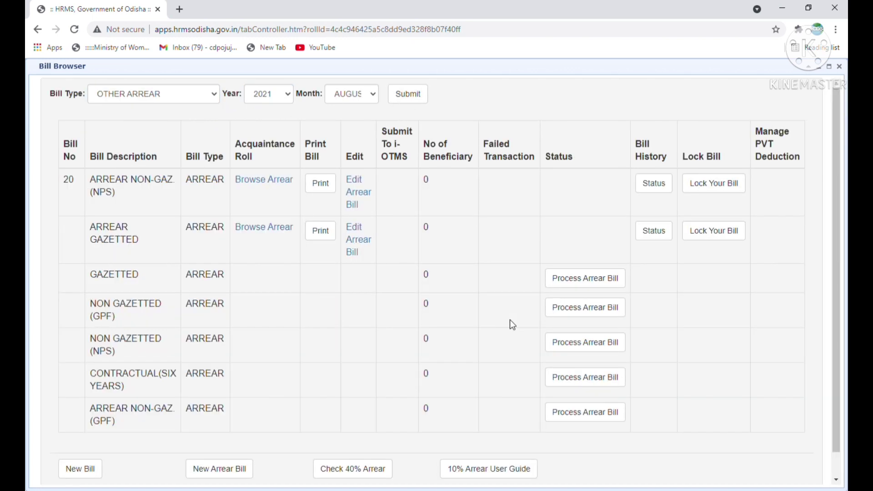
View the FRACTIONAL AQUITANCE REPORT of the ARREAR GAZETTED bill, and close the report and print details
left_click(319, 232)
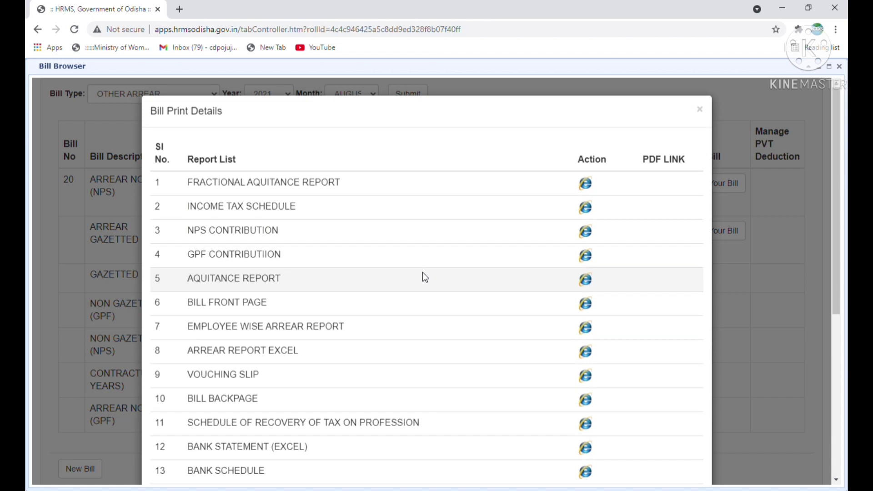
left_click(588, 185)
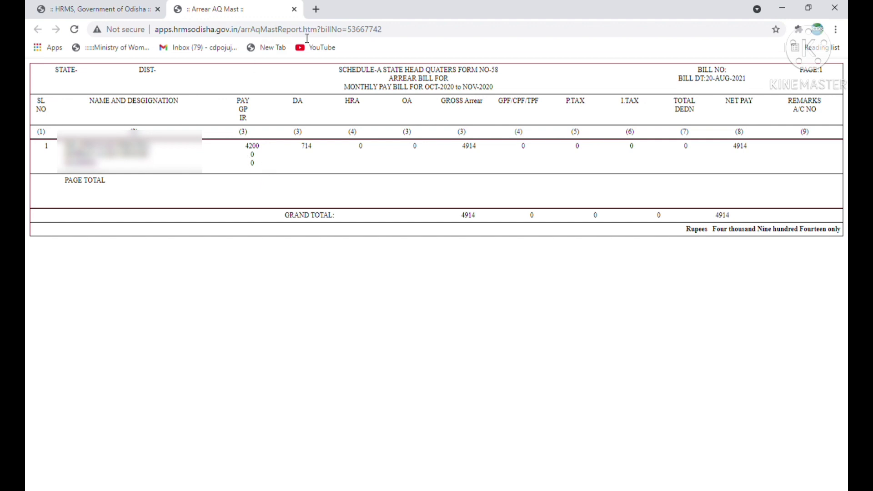
left_click(294, 9)
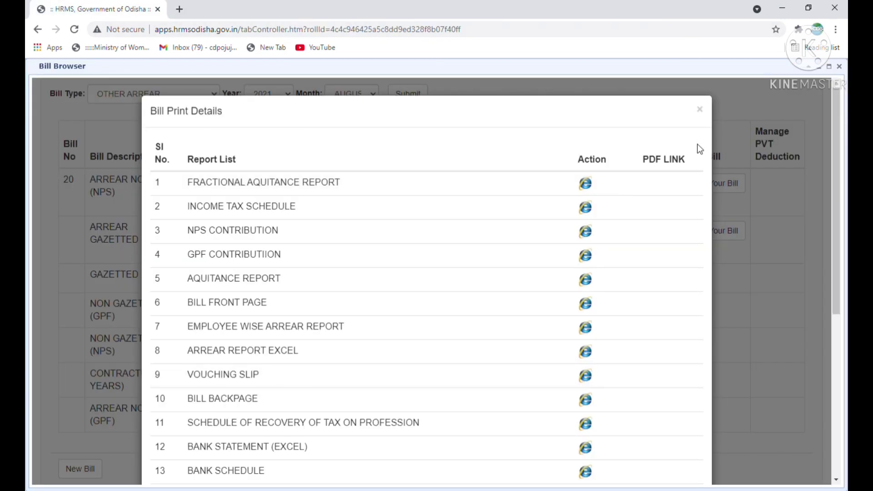
left_click(701, 112)
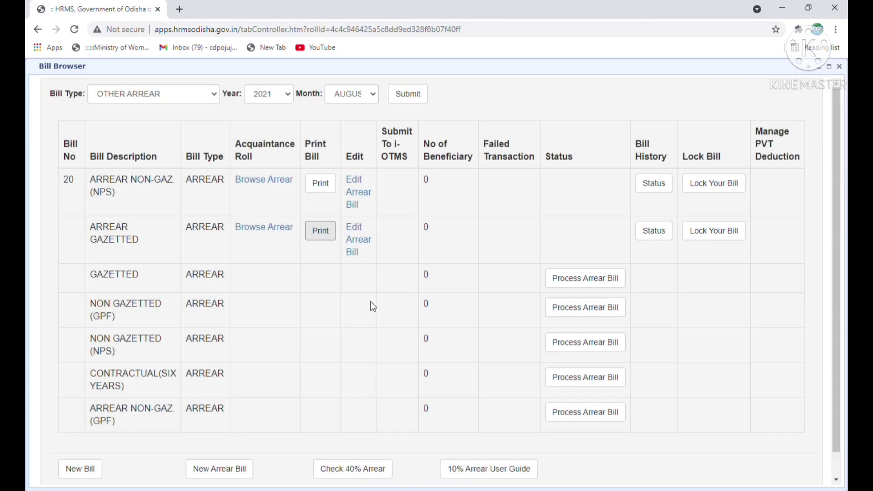
Edit the ARREAR GAZETTED bill with Bill No 25, Bill Date 21-Aug-2021 and the office's Co Name, and save it
left_click(362, 241)
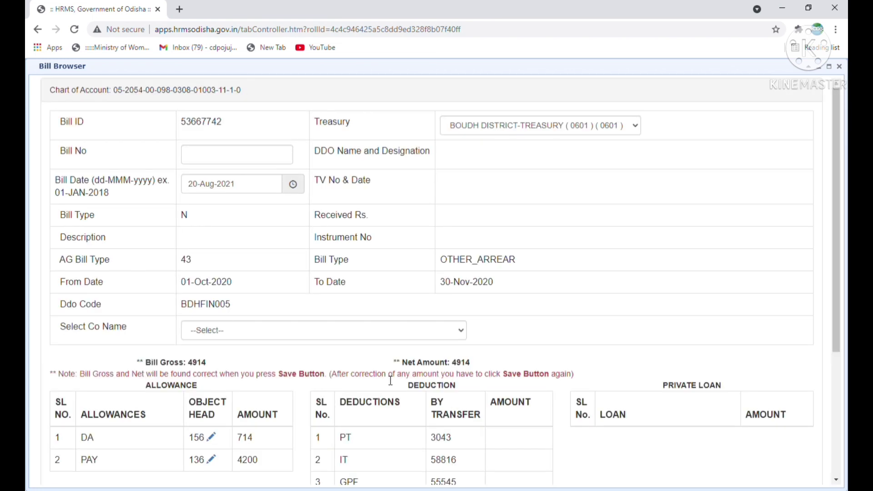
left_click(256, 164)
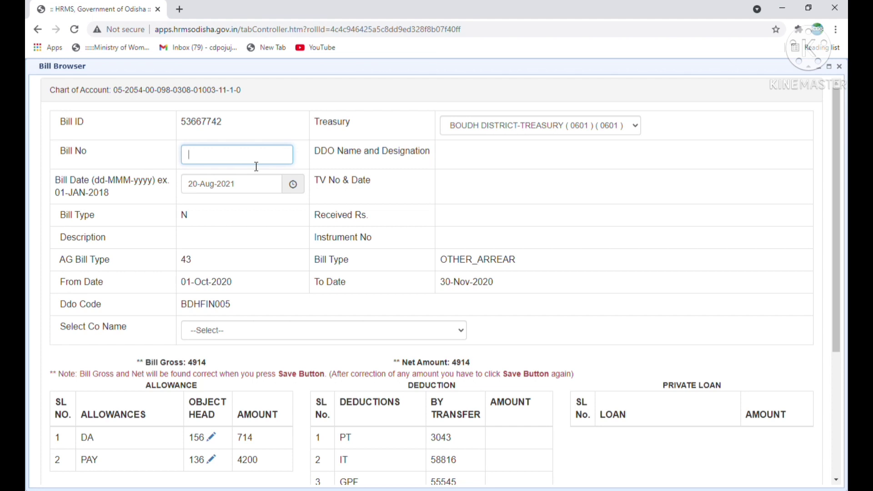
left_click(293, 184)
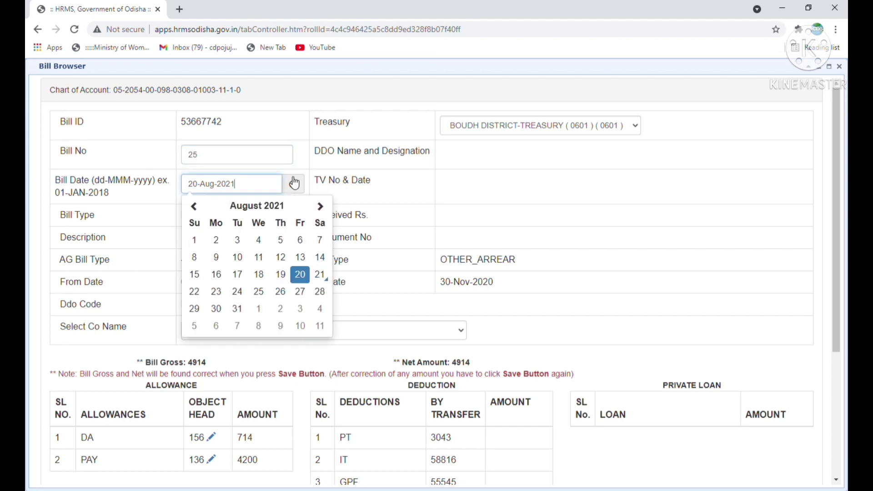
left_click(320, 275)
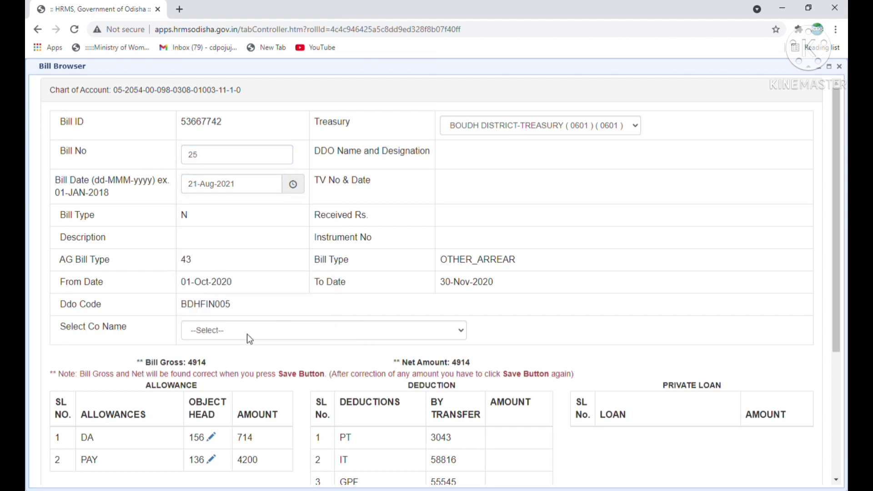
left_click(249, 338)
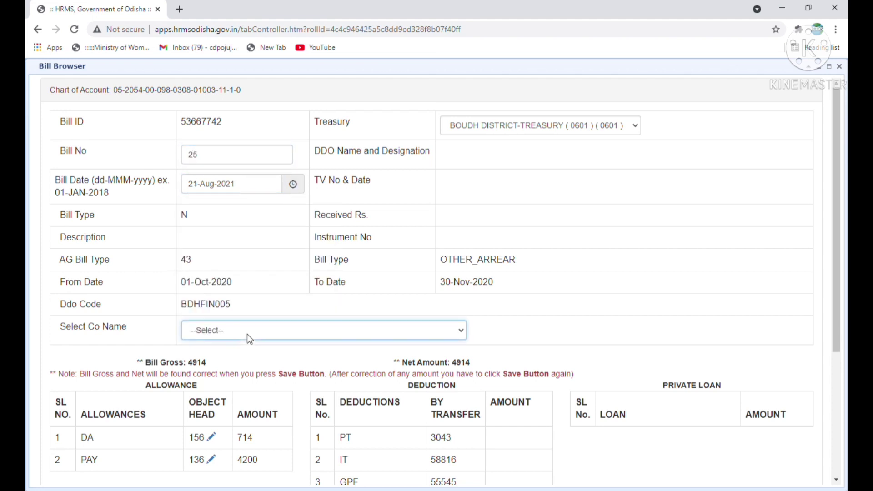
left_click(244, 358)
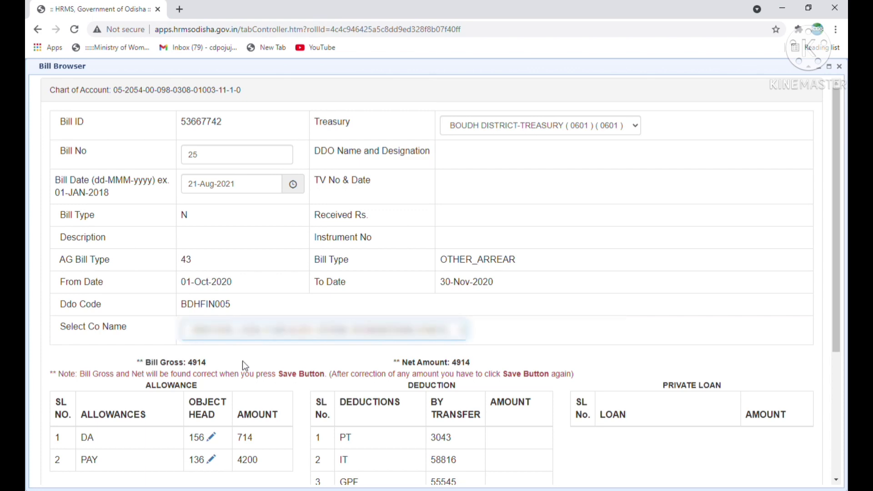
scroll(299, 368, "down", 4)
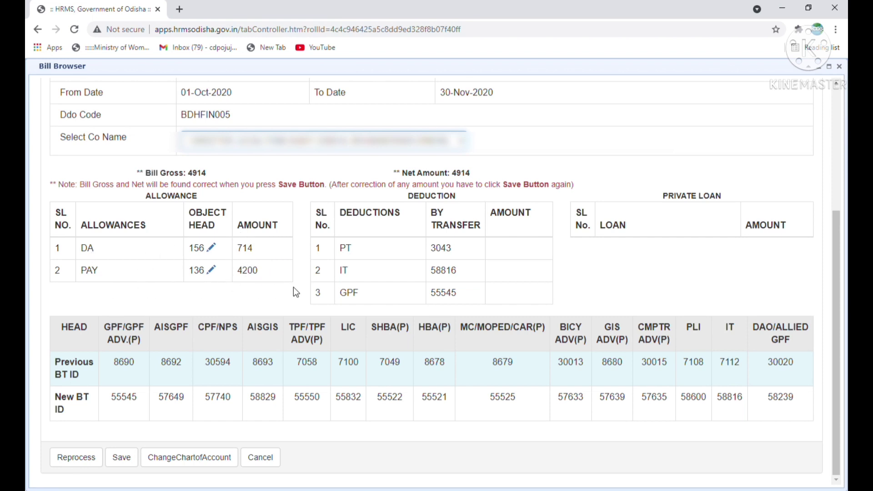
left_click(120, 458)
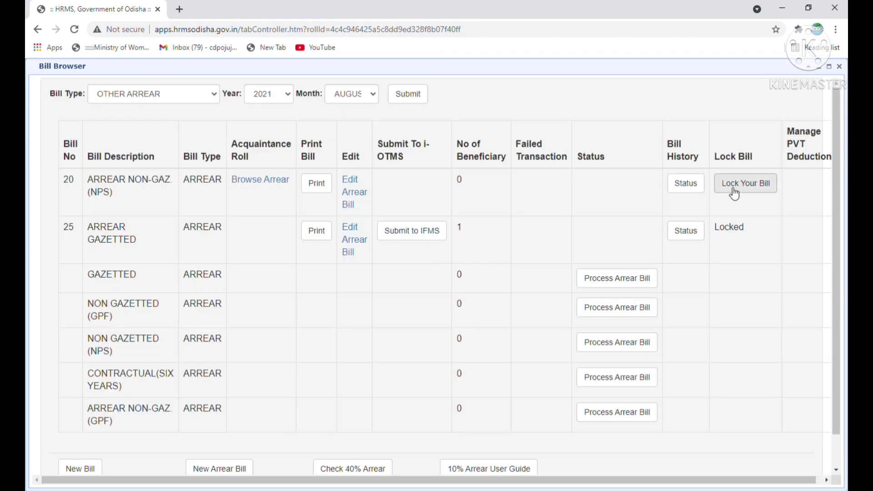
Lock the ARREAR NON-GAZ. (NPS) bill
left_click(743, 185)
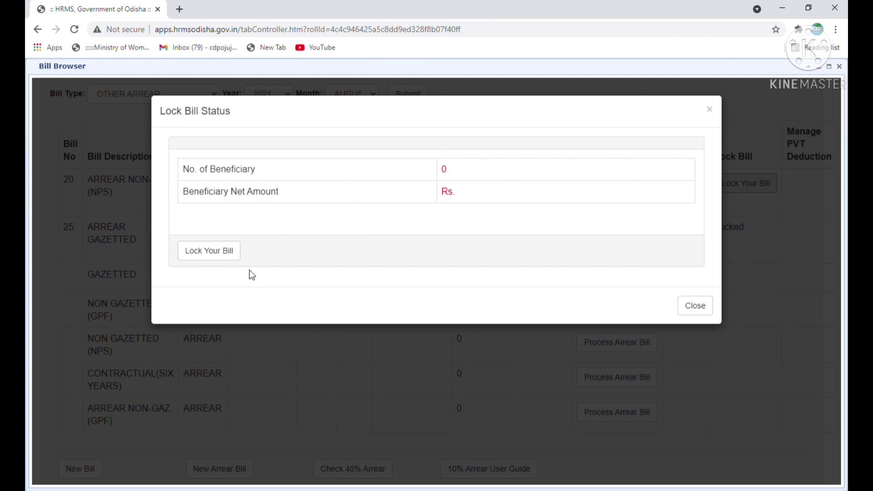
left_click(224, 258)
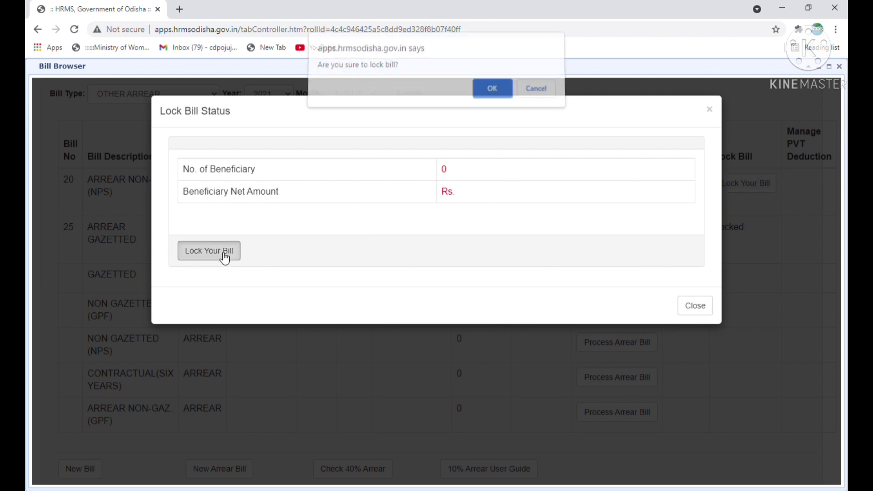
left_click(493, 97)
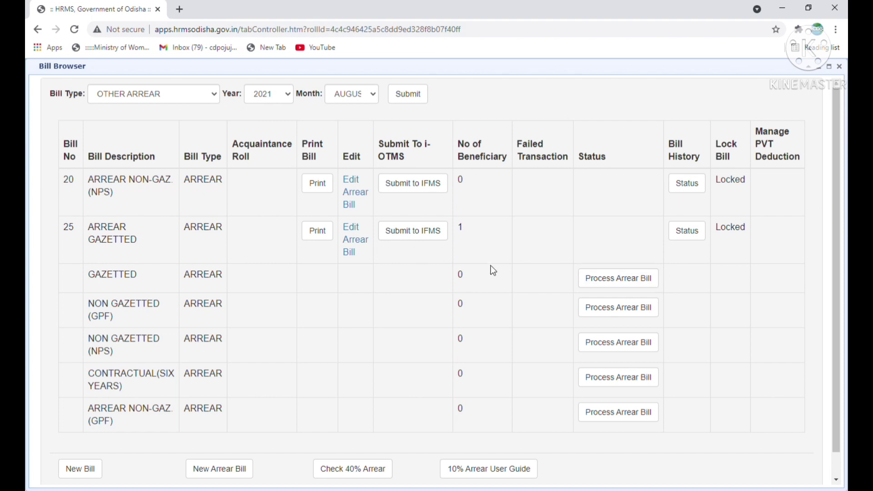
Submit the locked ARREAR GAZETTED bill to IFMS by uploading it to the treasury
left_click(422, 242)
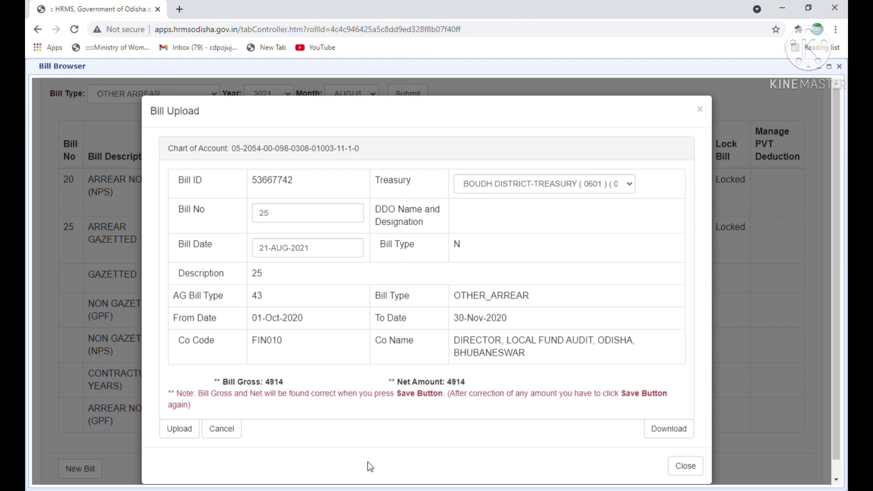
left_click(190, 437)
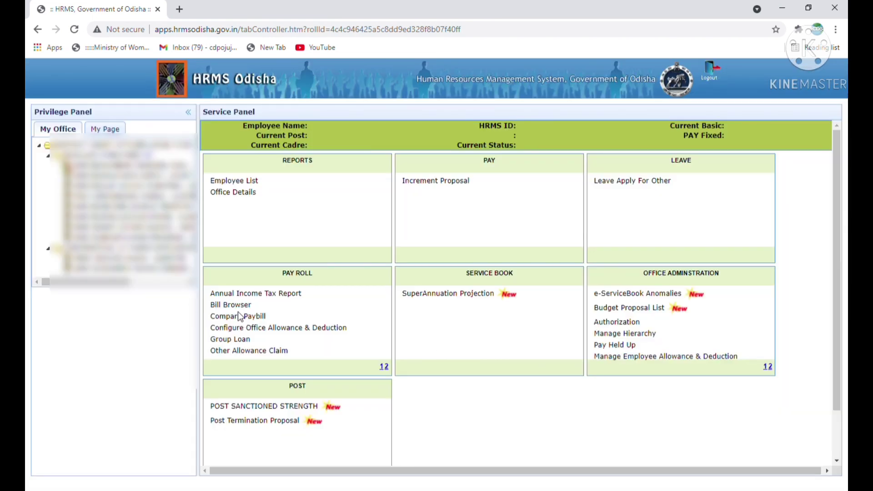
Reopen the Bill Browser and list the OTHER ARREAR bills for August 2021
left_click(232, 306)
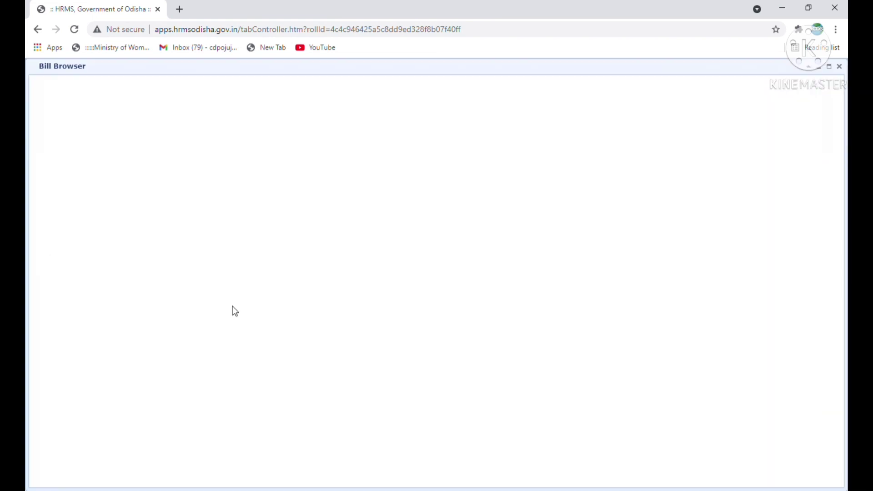
left_click(177, 100)
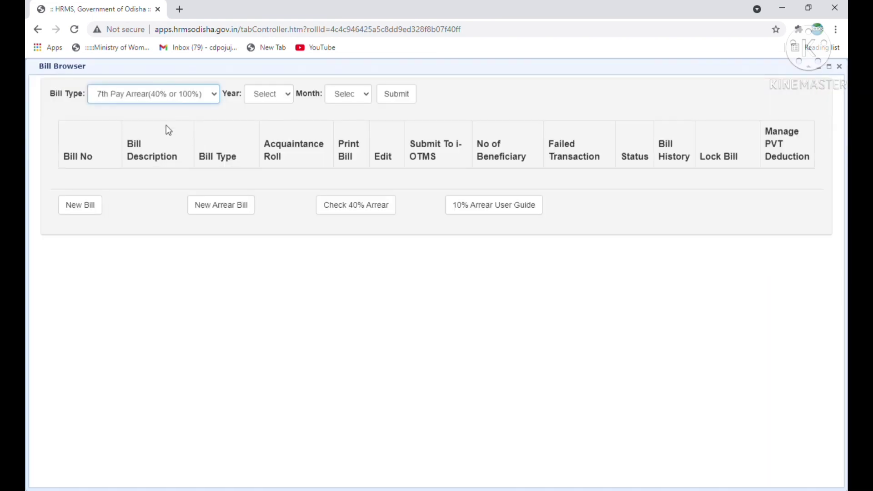
left_click(251, 96)
left_click(258, 121)
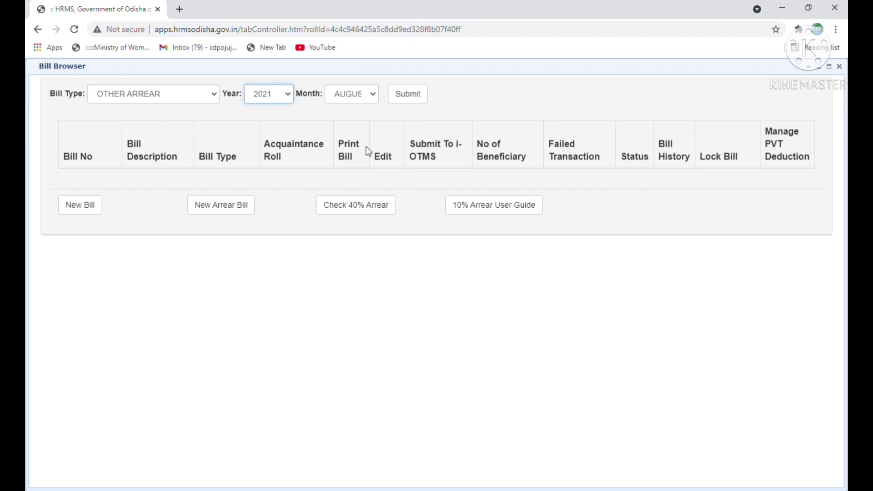
left_click(415, 100)
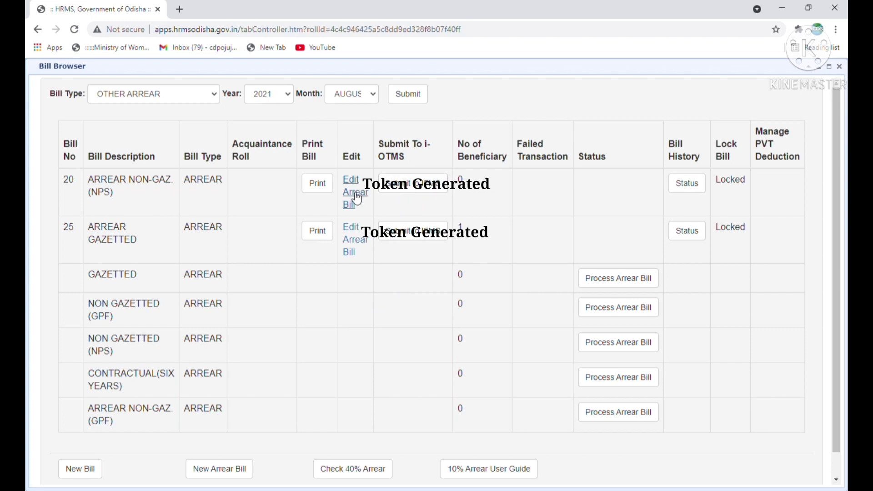
Examine the list of printable reports in the Bill Print Details of the ARREAR NON-GAZ. (NPS) bill
left_click(326, 191)
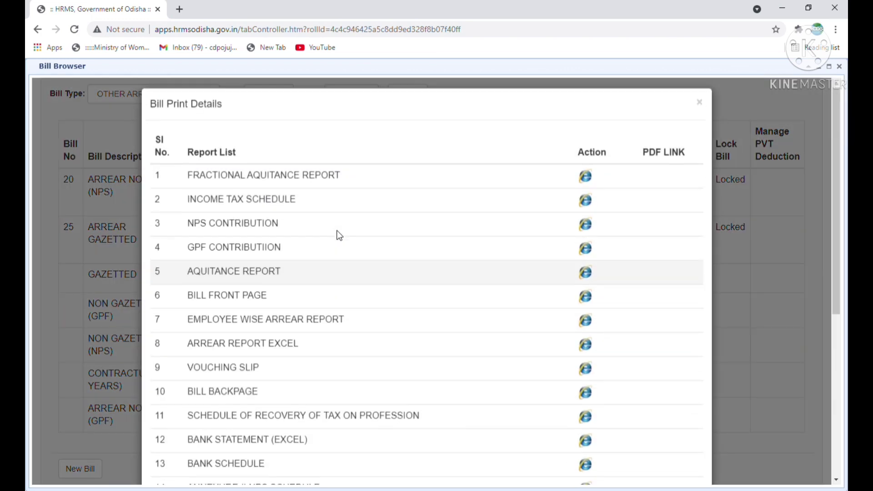
scroll(345, 320, "down", 3)
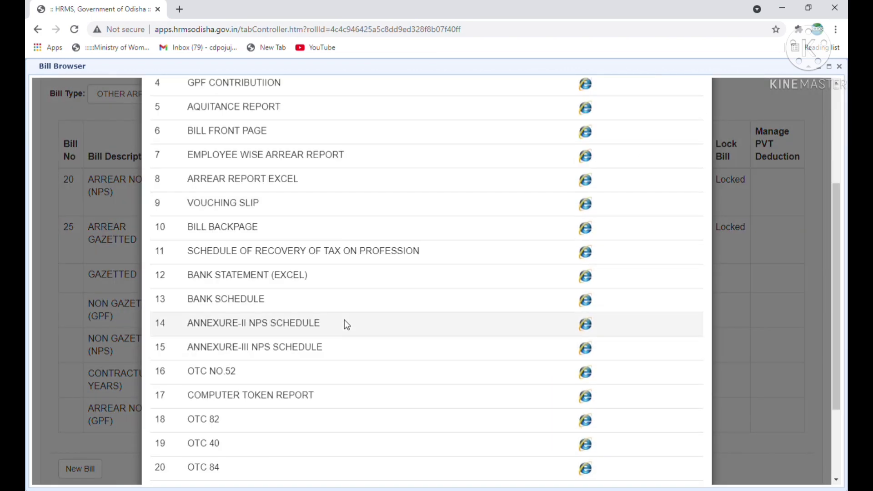
scroll(345, 321, "up", 1)
scroll(345, 320, "down", 4)
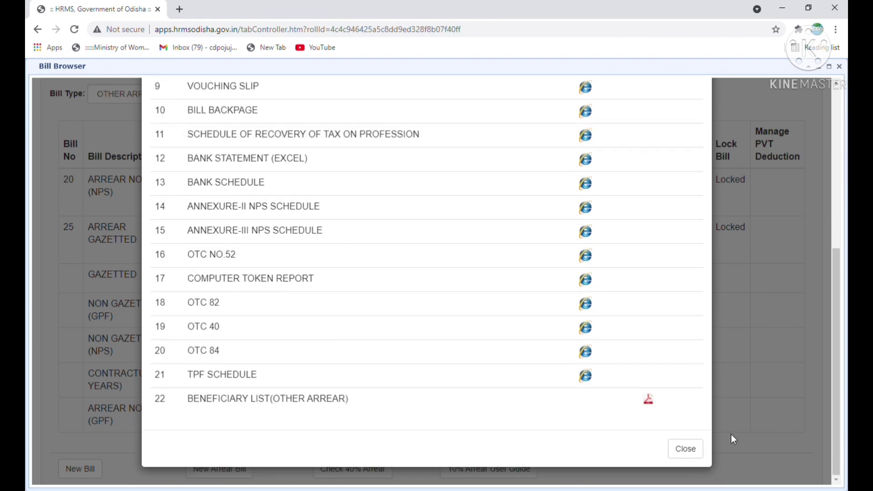
scroll(405, 203, "up", 5)
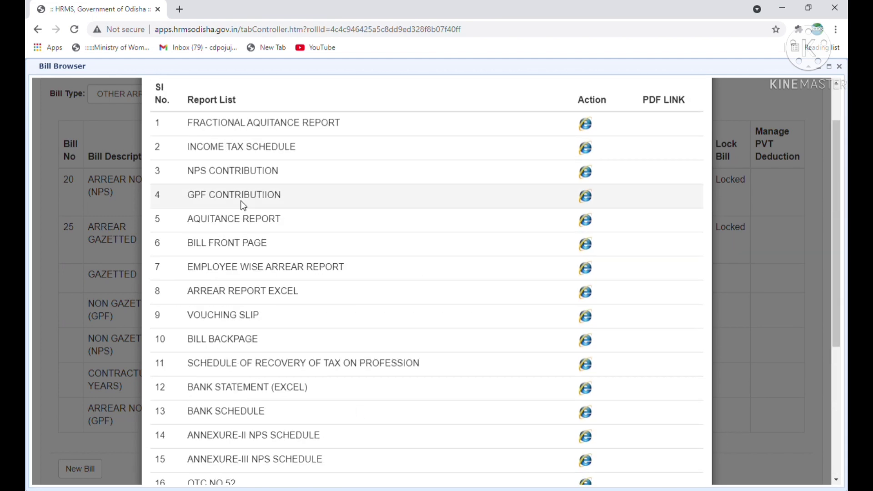
scroll(243, 206, "down", 2)
scroll(243, 205, "down", 3)
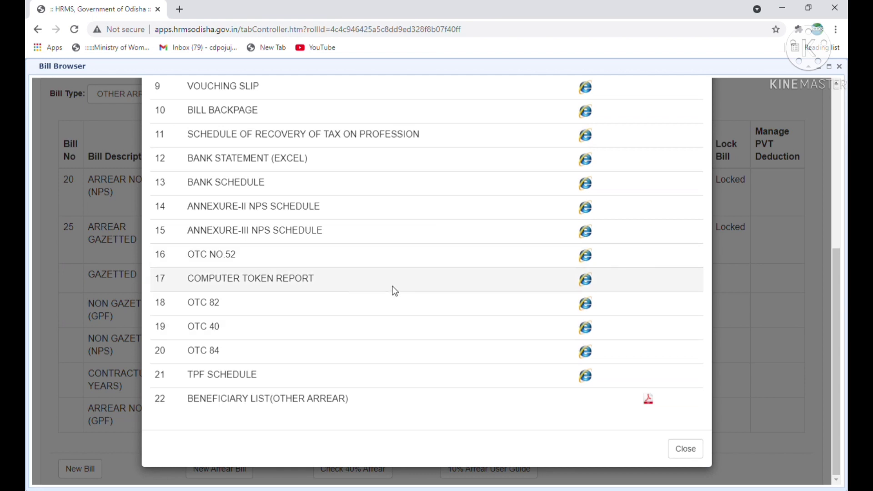
scroll(311, 287, "up", 3)
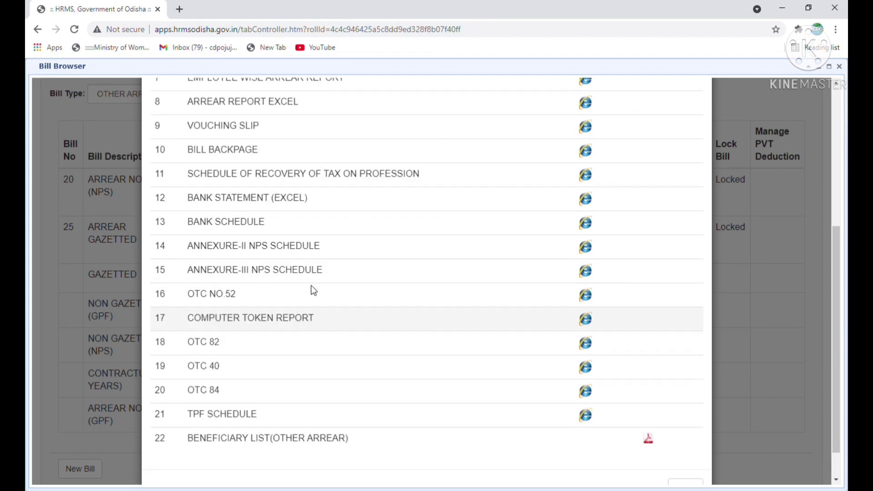
scroll(311, 287, "up", 3)
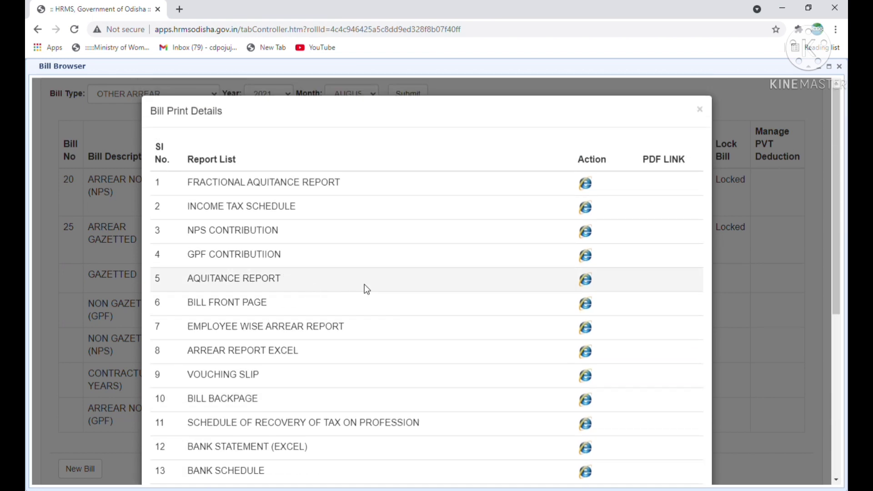